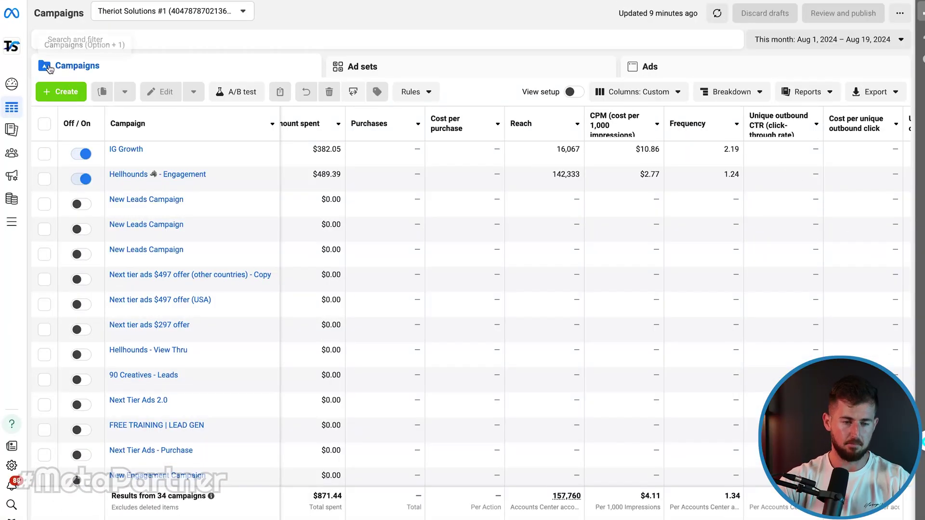
Step: Create a new auction campaign with the Leads objective
click(70, 98)
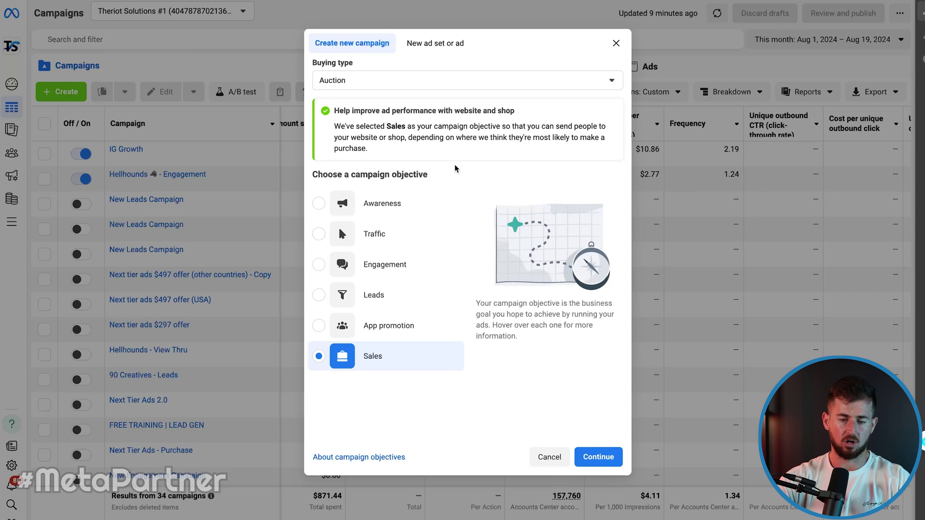
click(340, 295)
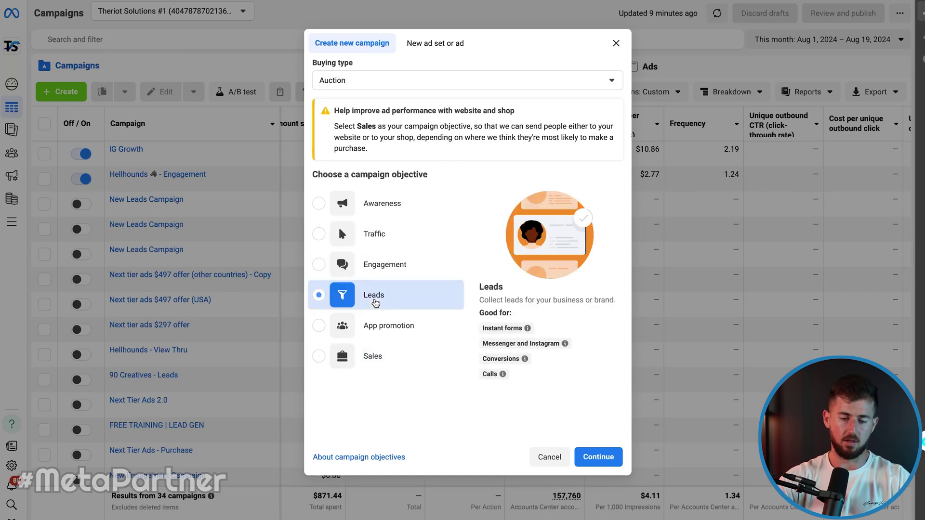
click(596, 458)
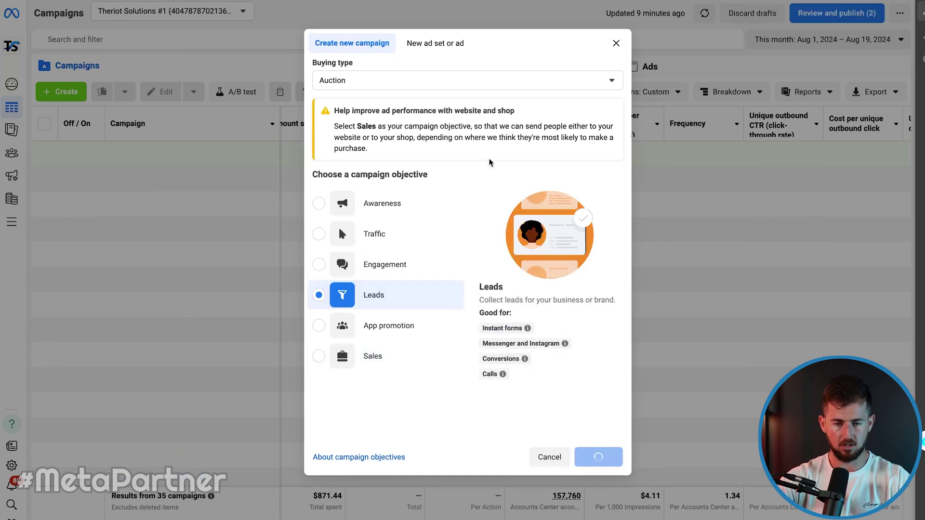
Step: Switch the budget strategy to Campaign budget and set the daily budget to $100
scroll(524, 219, down, 3)
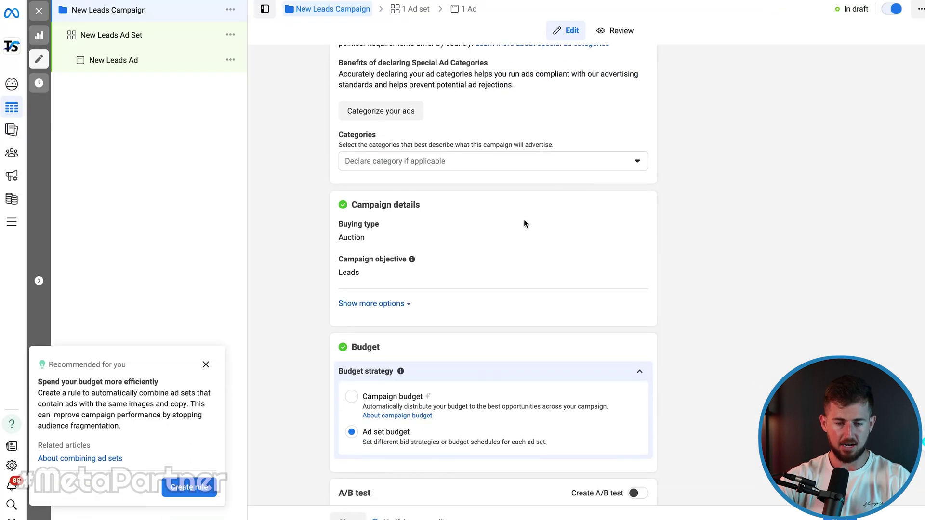
scroll(486, 298, down, 1)
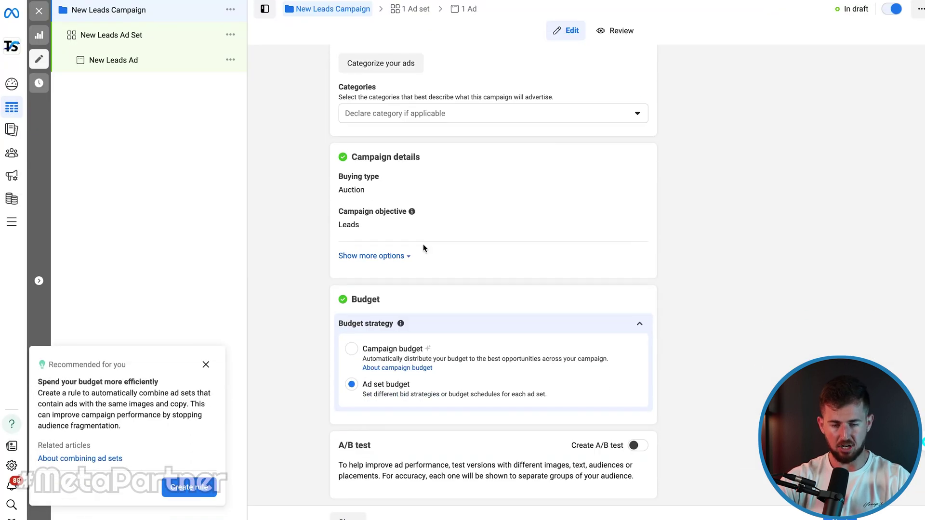
click(351, 347)
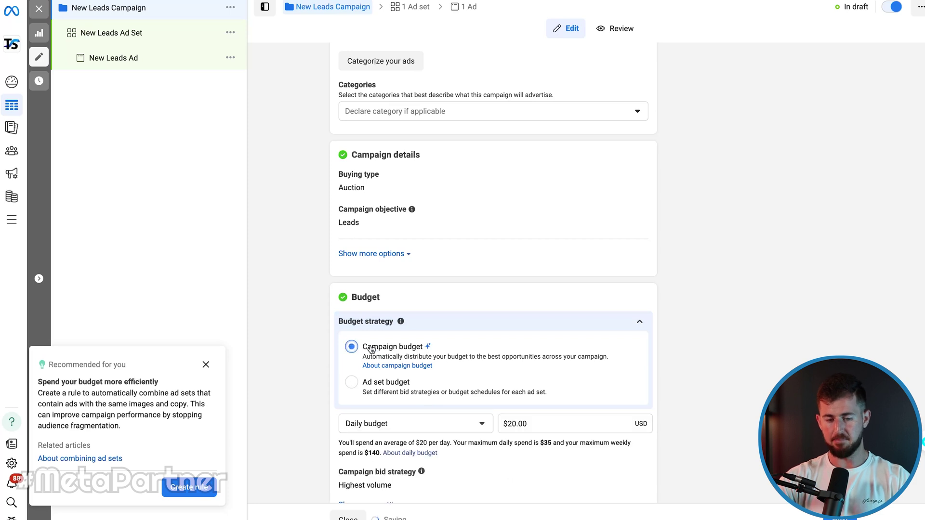
click(534, 424)
double_click(534, 424)
text(100)
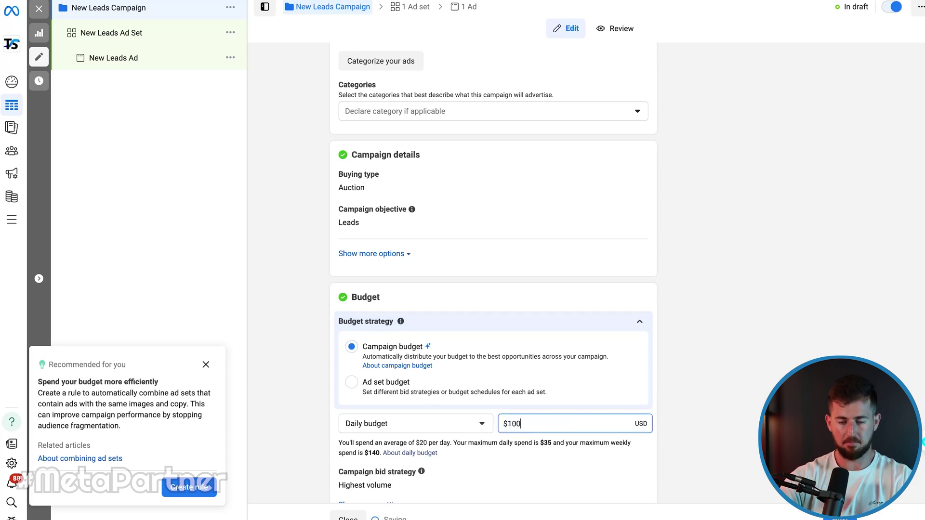
click(732, 421)
scroll(663, 376, down, 2)
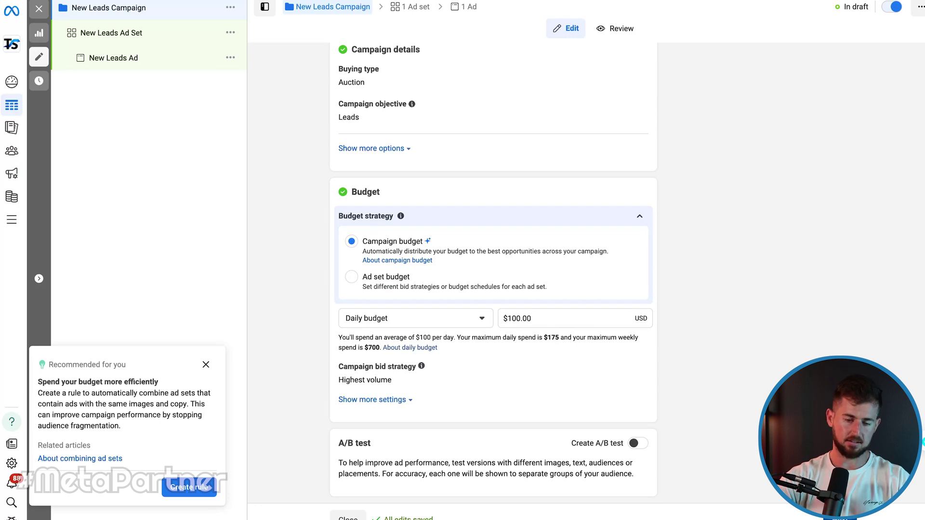
Step: In the ad set, generate leads through Instant forms and choose the advertiser's own-name Facebook Page listed under Theriot Solutions
click(375, 211)
click(404, 233)
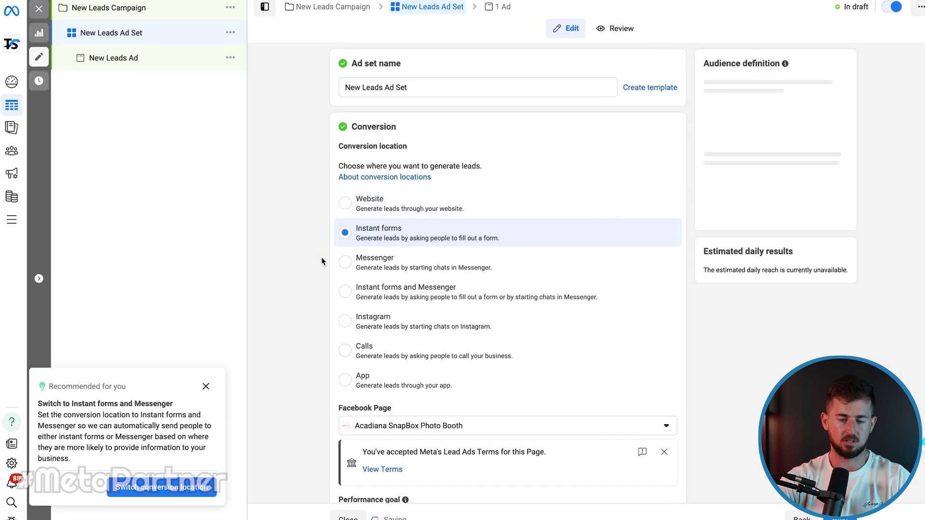
scroll(322, 259, down, 2)
click(393, 335)
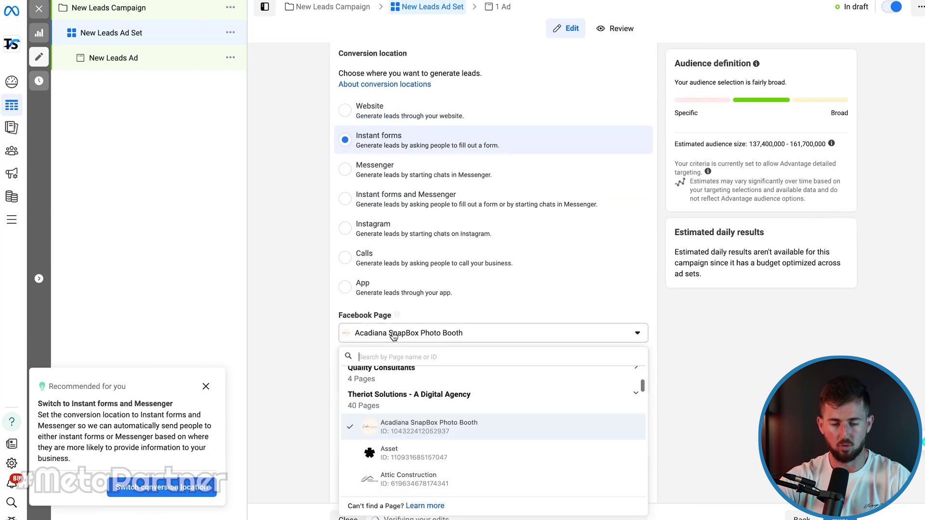
text(nick)
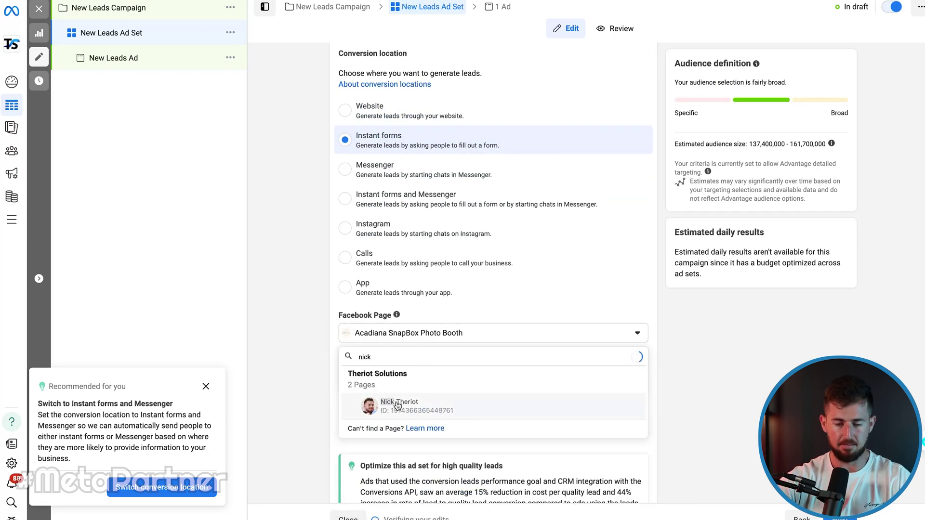
click(397, 406)
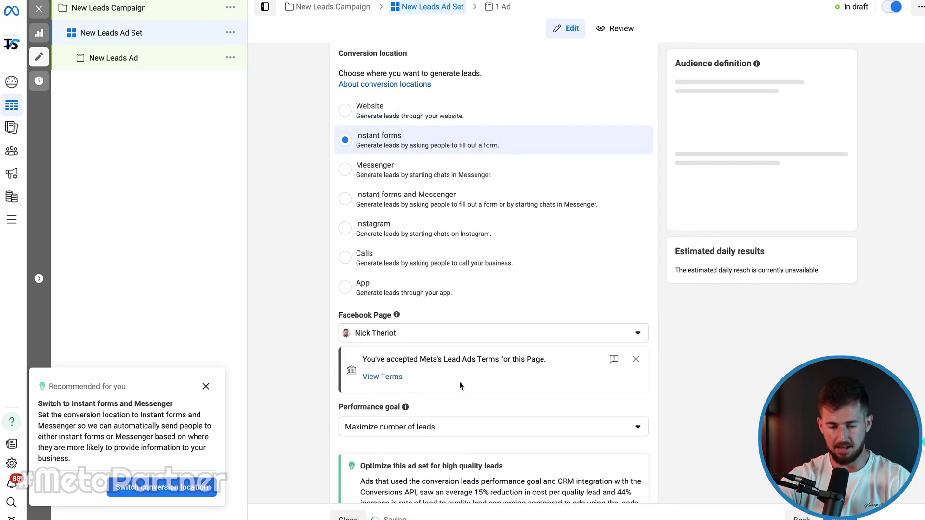
click(634, 359)
Step: Compare the performance goals by trying Maximize number of conversion leads and returning to Maximize number of leads
scroll(318, 289, down, 2)
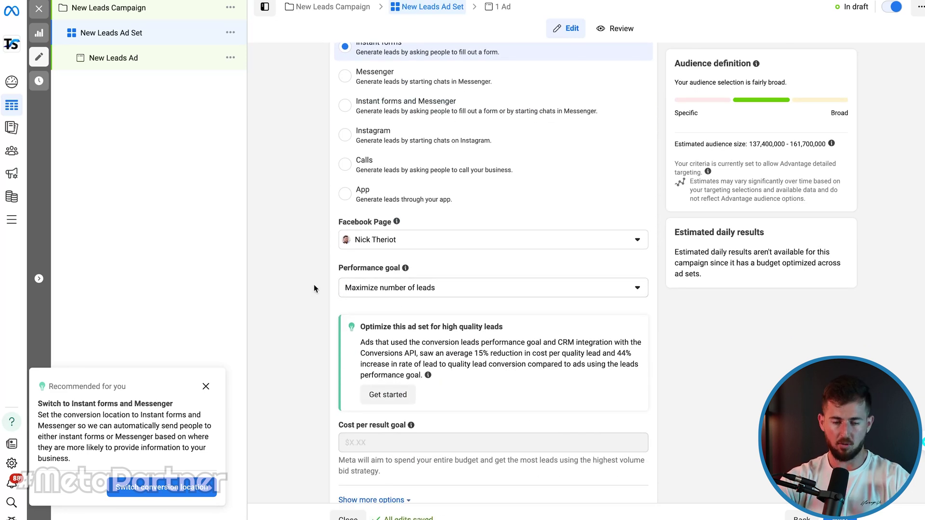
click(400, 292)
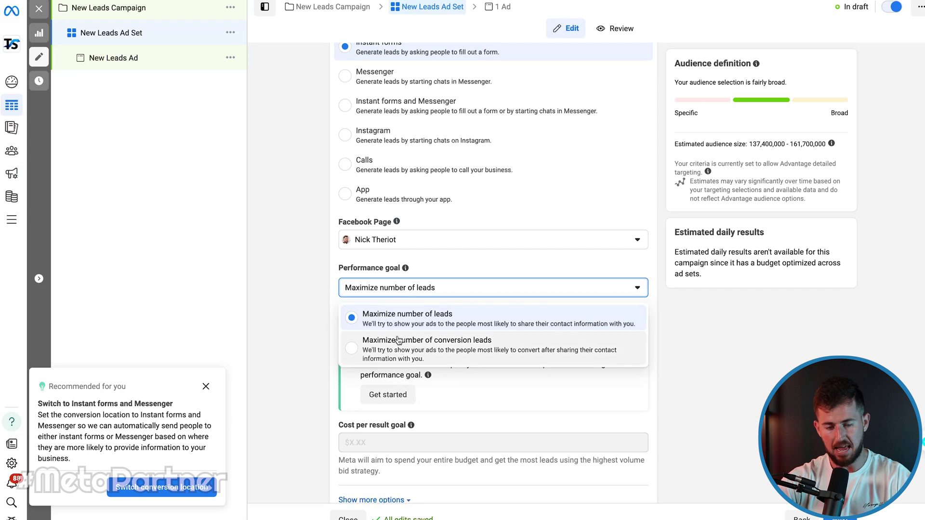
click(403, 352)
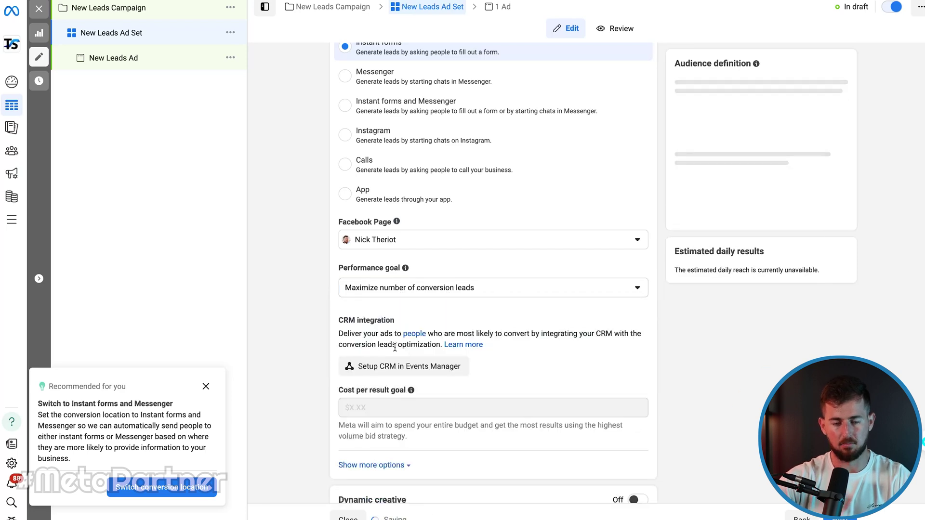
click(409, 292)
click(385, 316)
click(434, 291)
click(305, 292)
scroll(305, 292, down, 1)
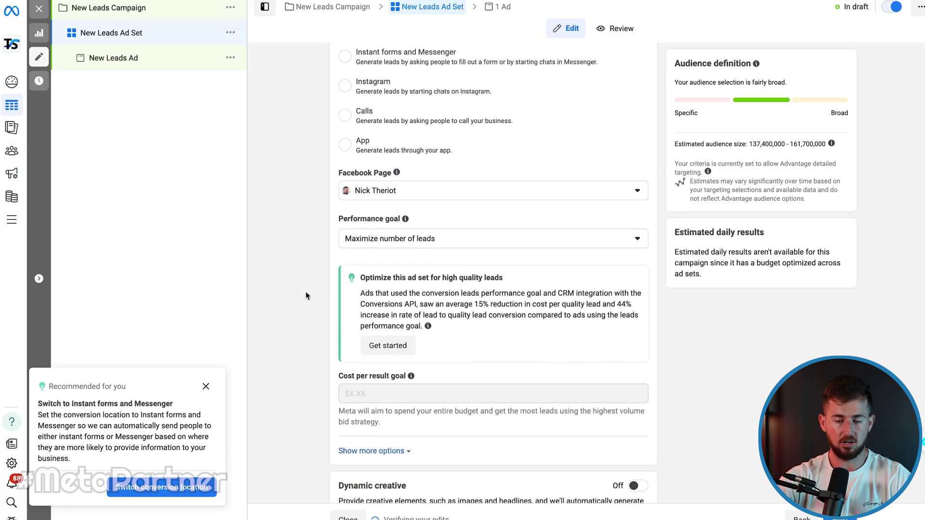
click(442, 239)
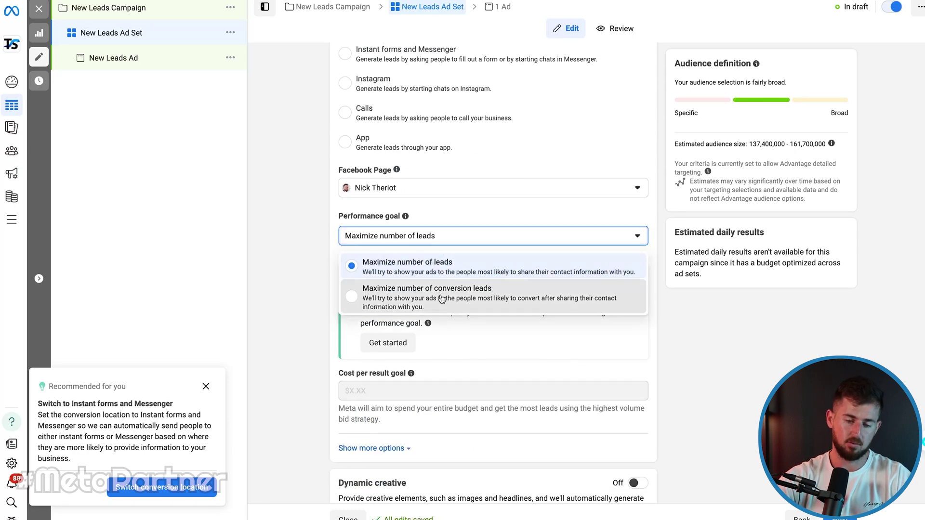
click(439, 291)
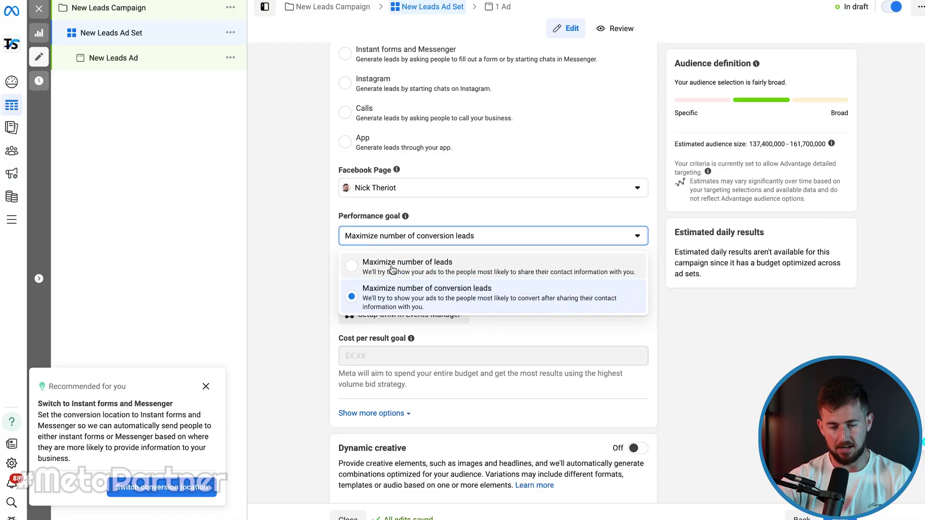
click(392, 267)
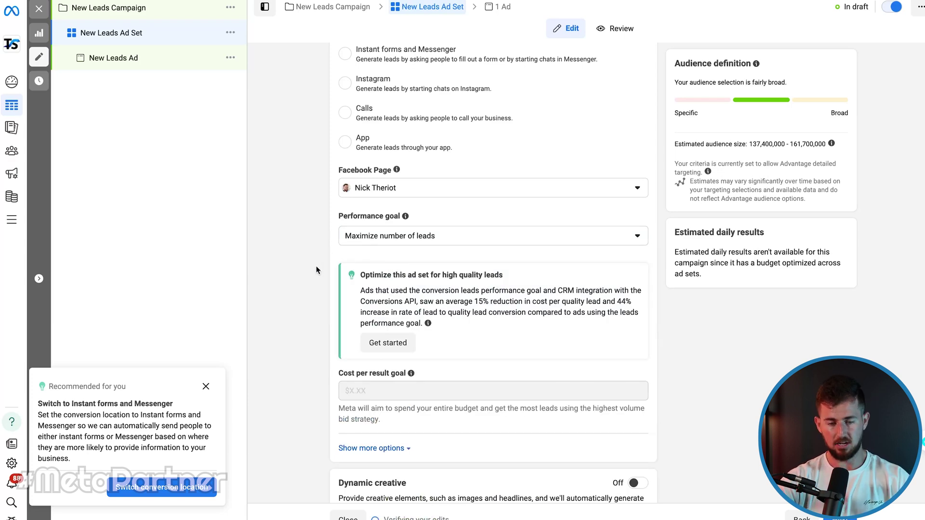
click(411, 238)
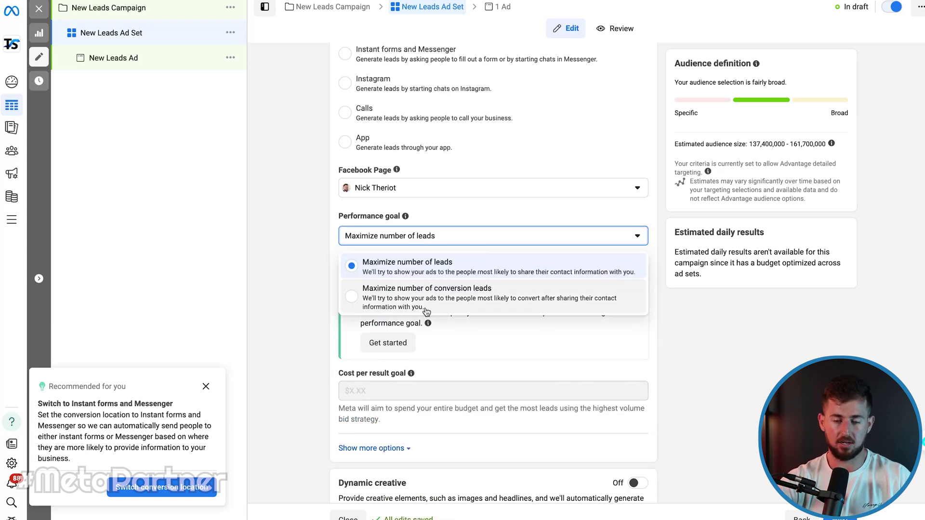
click(313, 293)
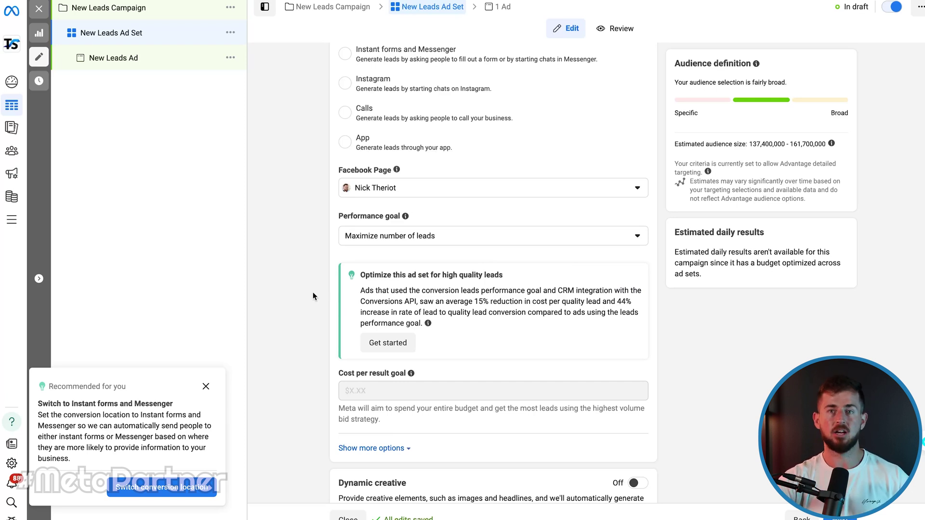
Step: Expand the audience's location settings and review the ad set's schedule, audience and placement options
scroll(313, 300, down, 9)
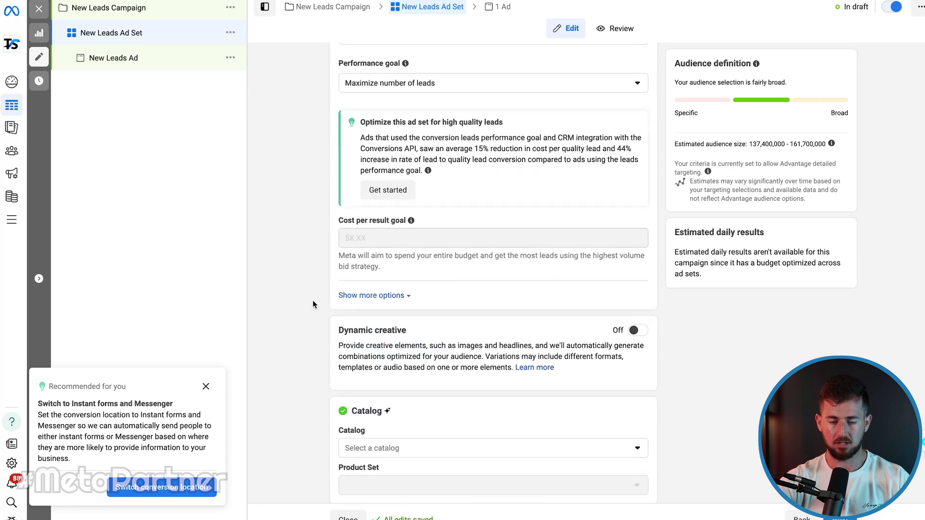
scroll(313, 301, down, 6)
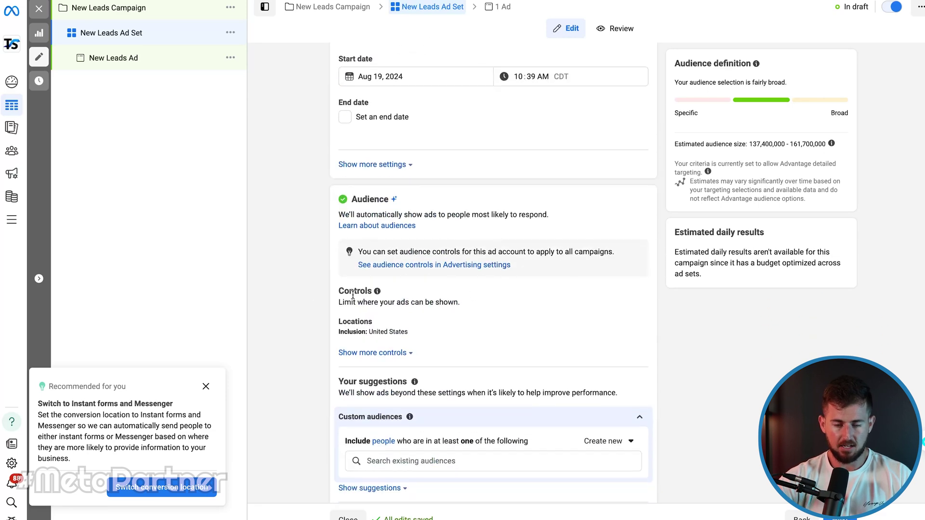
click(652, 329)
scroll(687, 373, down, 3)
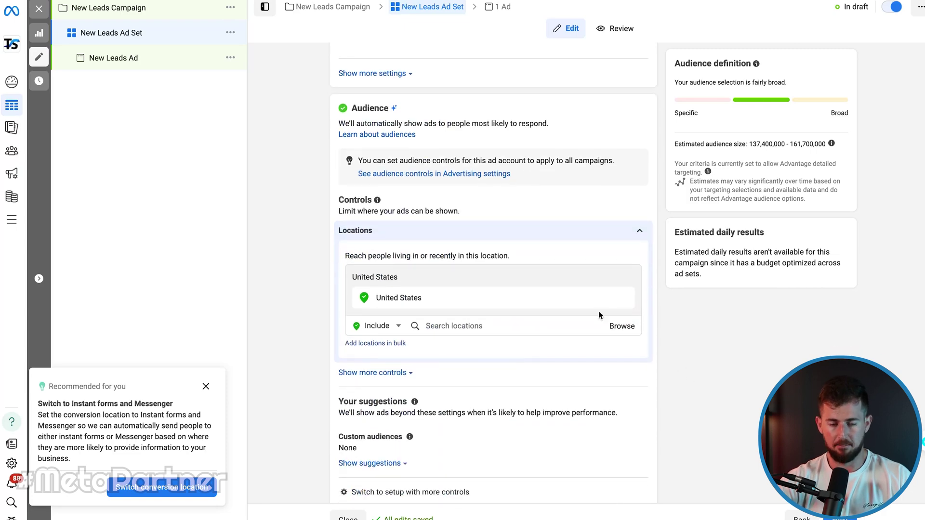
scroll(541, 406, down, 3)
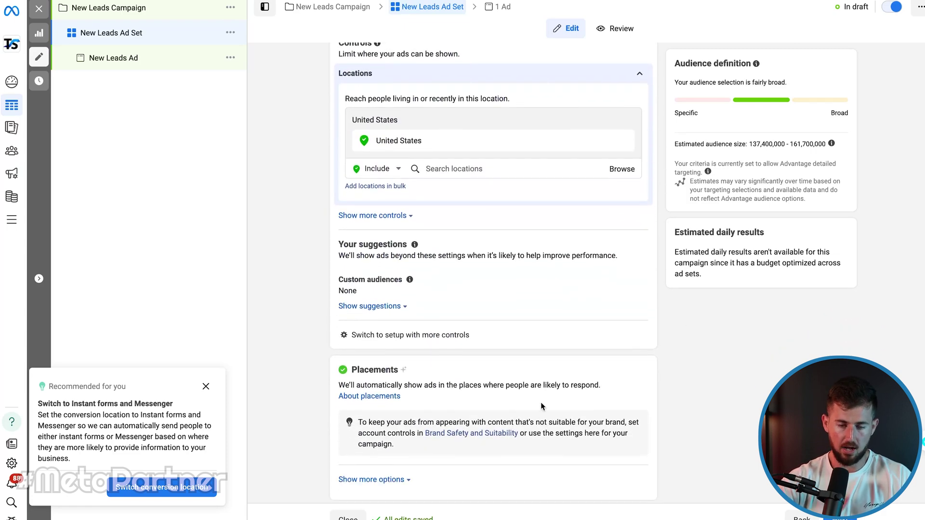
scroll(540, 403, up, 3)
scroll(523, 379, down, 3)
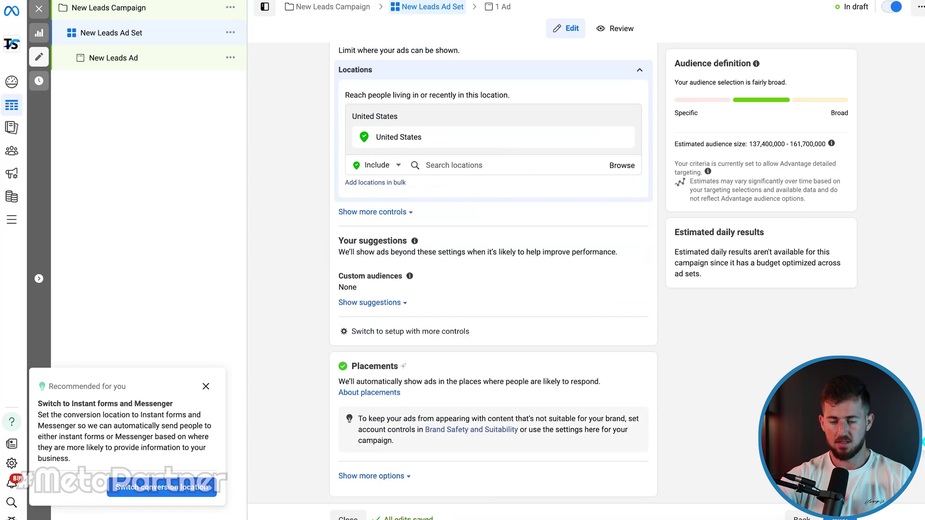
Step: Open the New Leads Ad and set its format to Single image or video
click(500, 7)
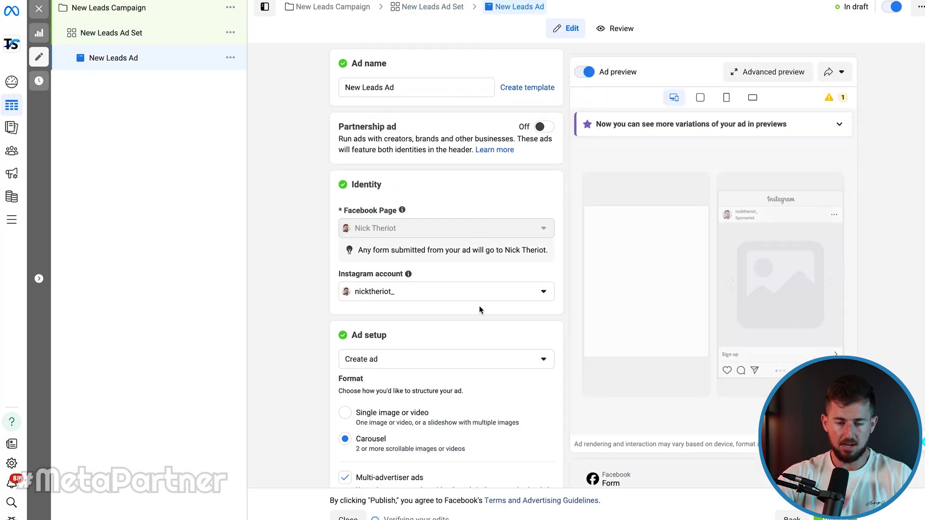
scroll(276, 315, down, 2)
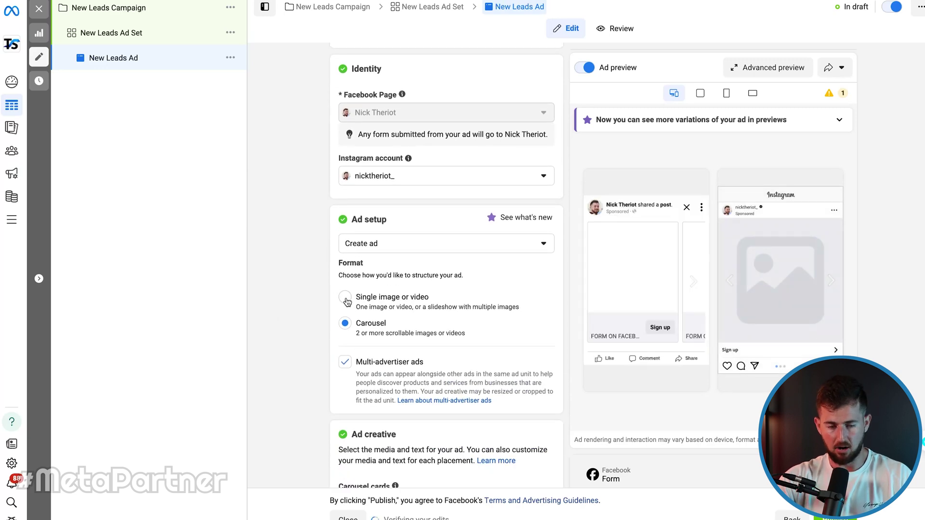
click(345, 297)
Step: Add the account video Video-915.mp4 as the ad's media at its full length
scroll(311, 345, down, 5)
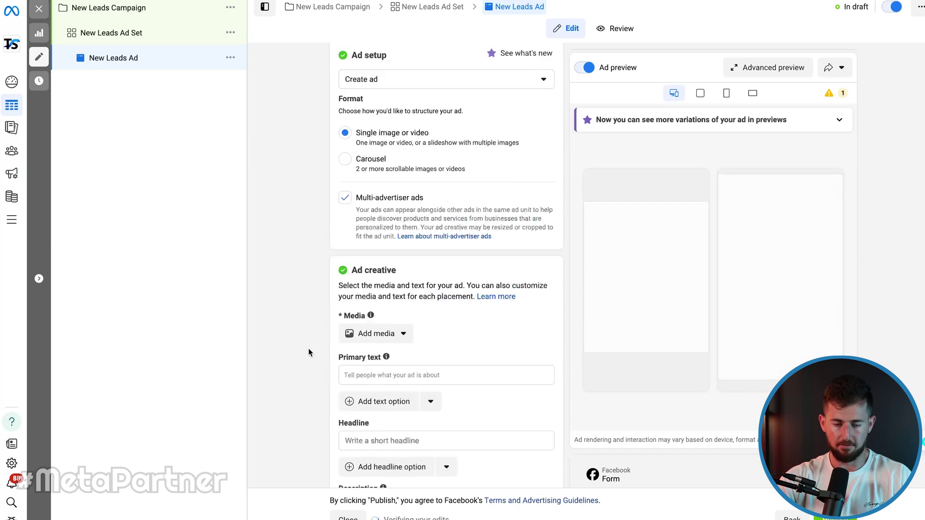
click(378, 269)
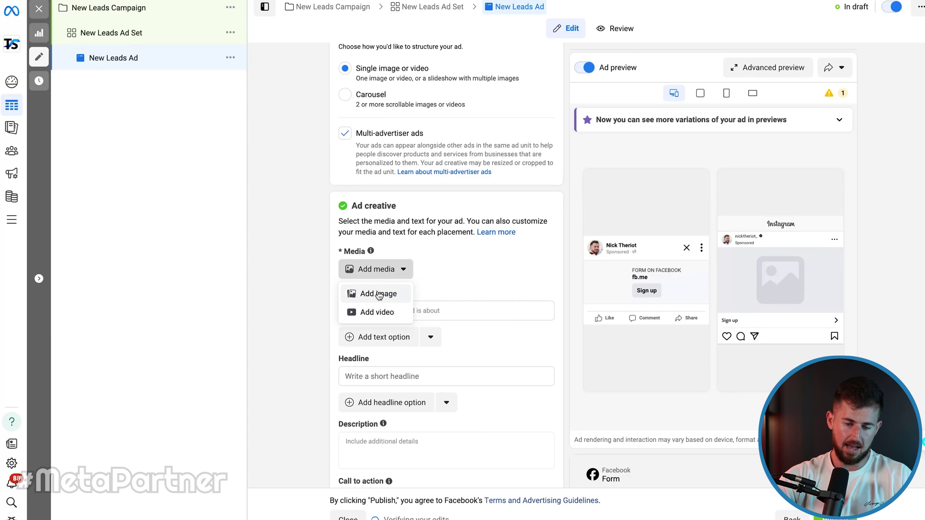
click(384, 314)
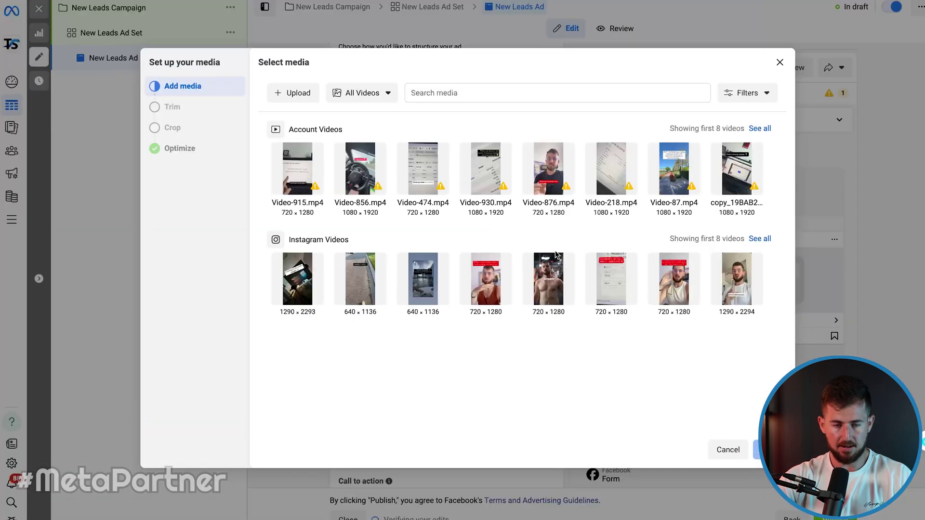
click(319, 185)
click(764, 449)
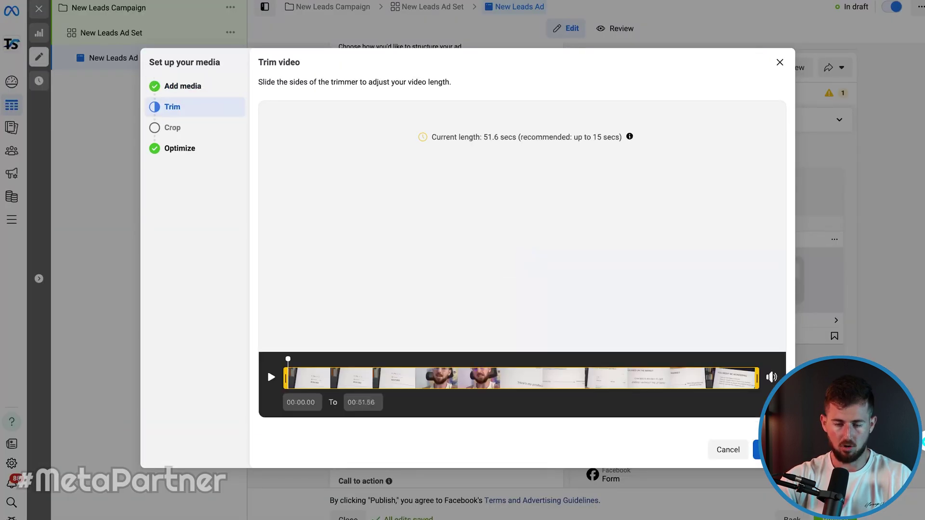
click(764, 450)
Step: Enter the primary text "New strategy to scale meta ads in 2024" and the headline "Get first access here"
click(390, 265)
text(New strategy to scale meta ads in 2024)
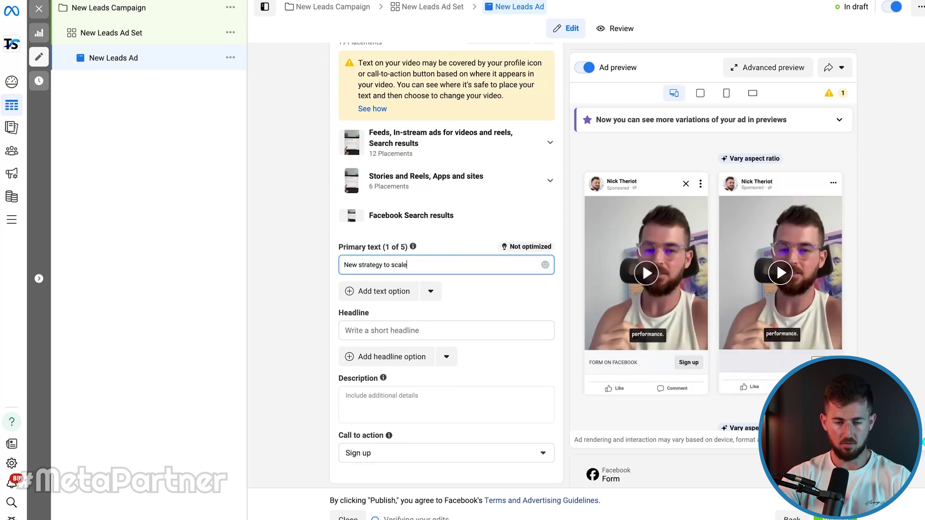
click(547, 326)
click(376, 369)
text(Get first access here)
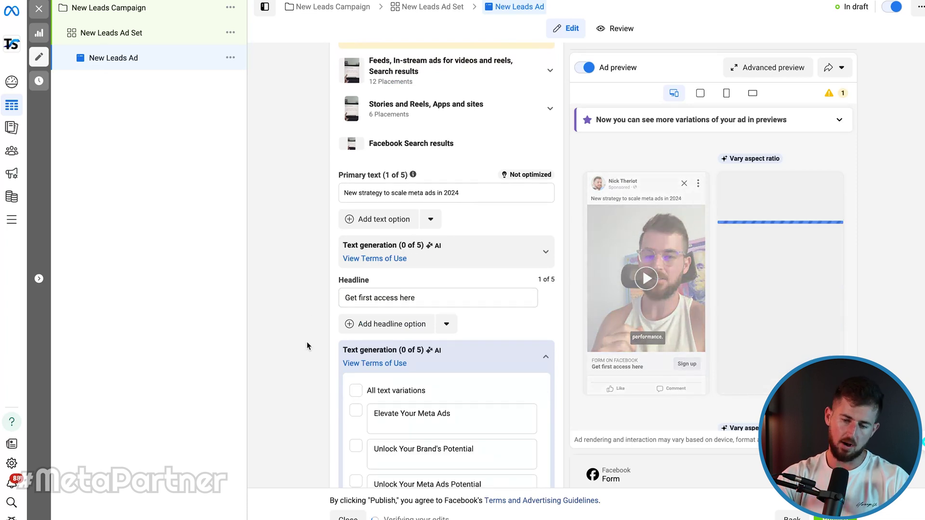
scroll(307, 342, down, 1)
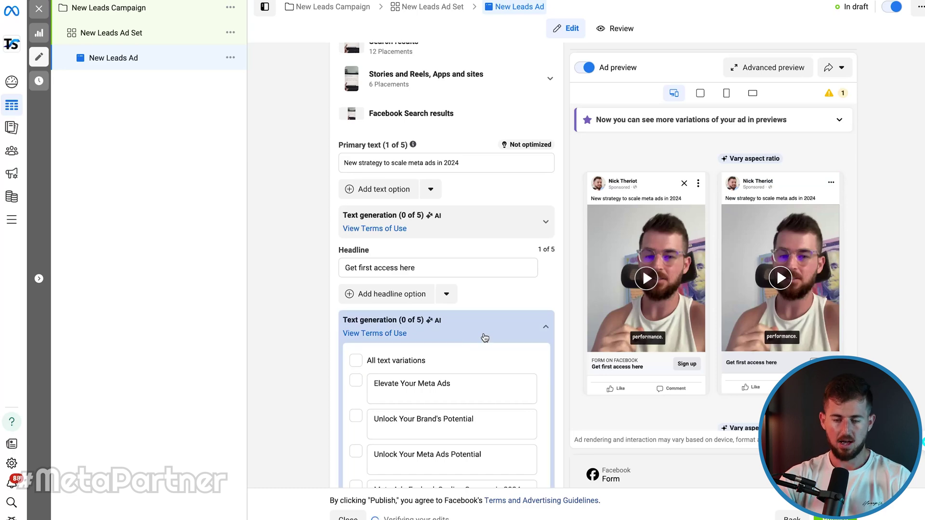
Step: Set the ad's call to action to Apply now, leaving the generated headline variations unselected
scroll(507, 341, down, 1)
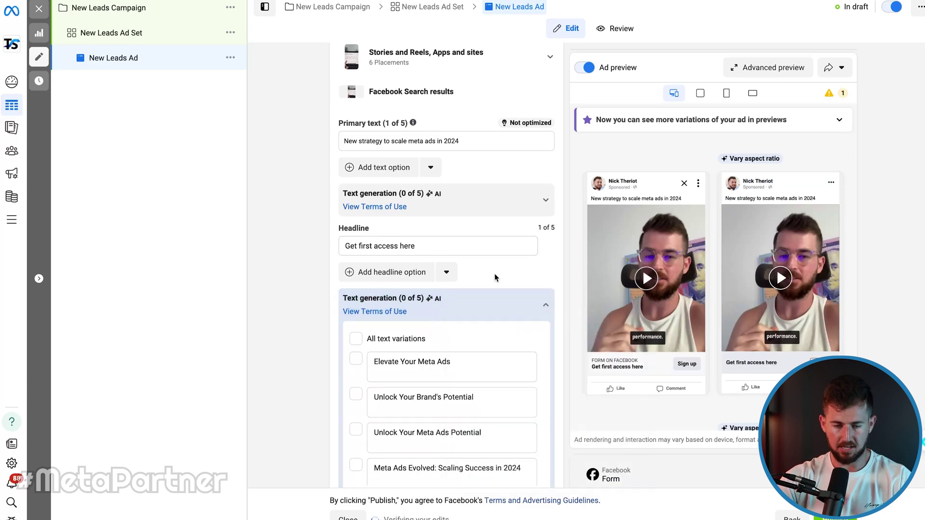
scroll(494, 273, down, 6)
scroll(495, 273, up, 4)
scroll(480, 270, down, 1)
scroll(481, 270, down, 3)
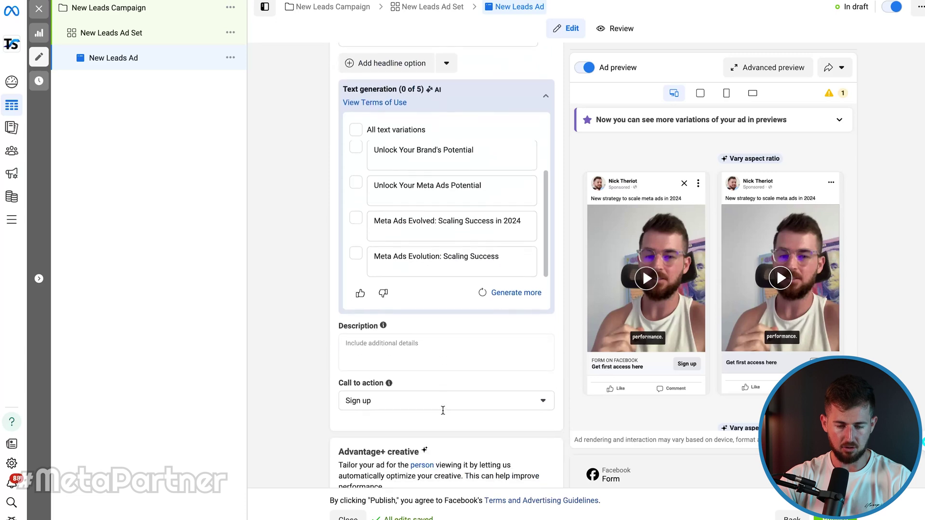
click(392, 378)
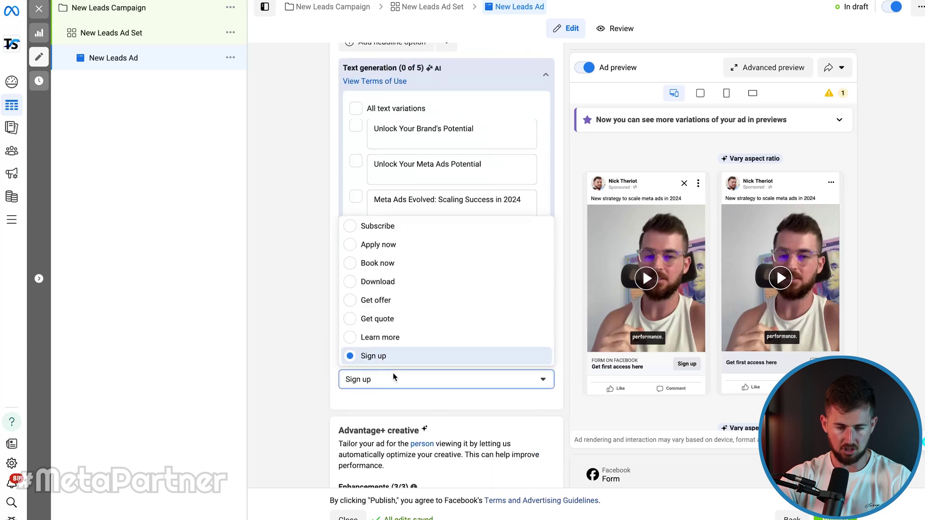
click(382, 248)
Step: Create a new instant form for the ad's destination and replace "Untitled form" in its name with "YouTube"
scroll(315, 389, down, 8)
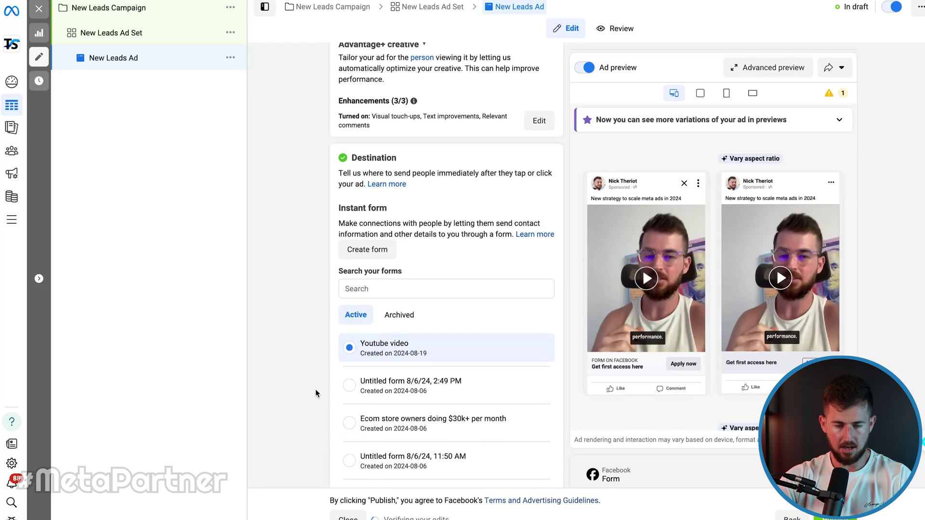
click(362, 251)
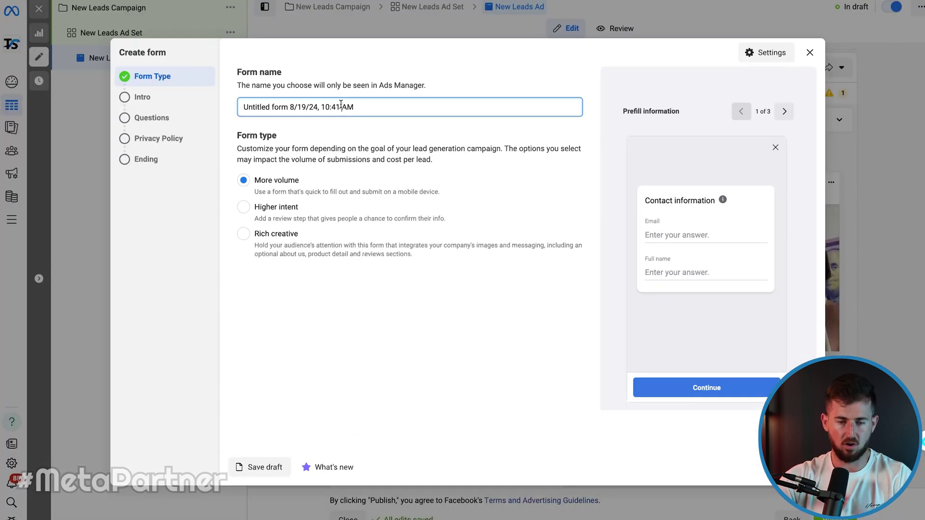
drag(288, 107, 243, 107)
key(BackSpace)
text(Up)
key(BackSpace)
key(BackSpace)
text(YouTube)
click(344, 338)
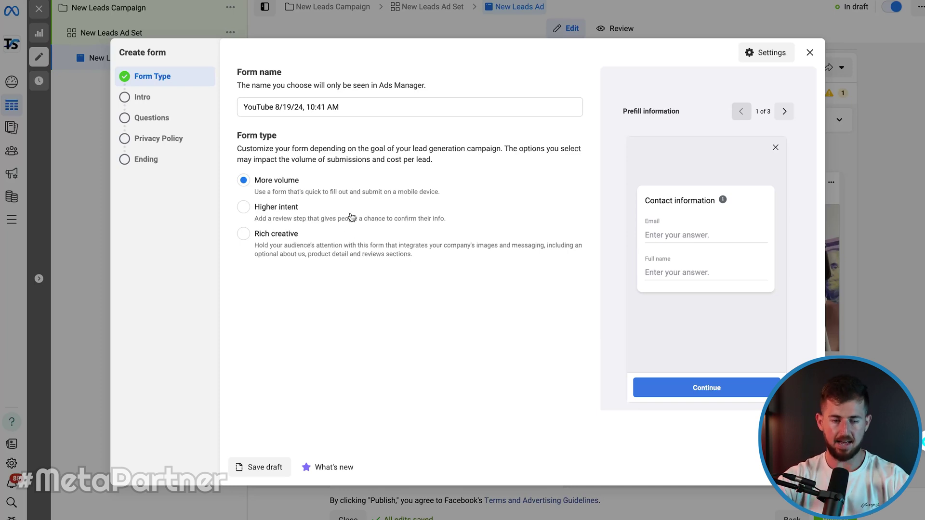
Step: Keep the More volume form type, skip the intro options, and turn on conditional logic for the form's questions
click(802, 467)
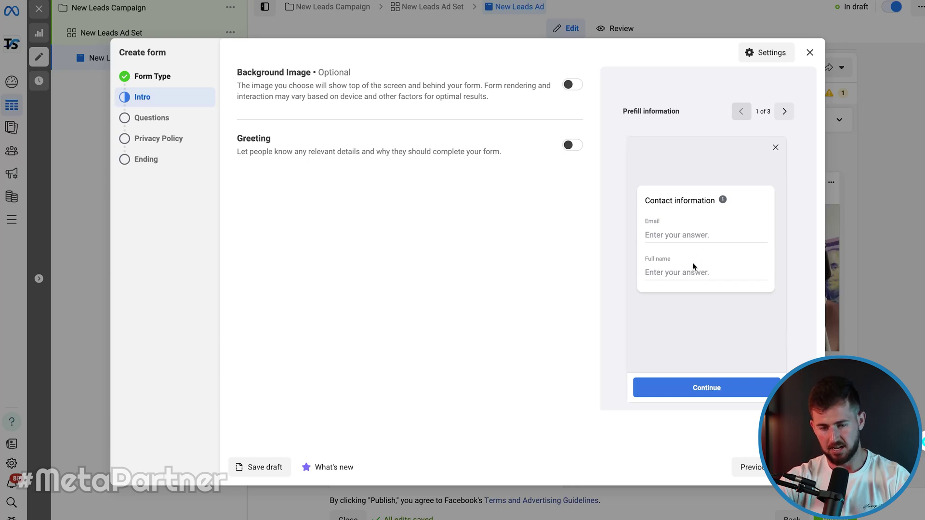
click(802, 467)
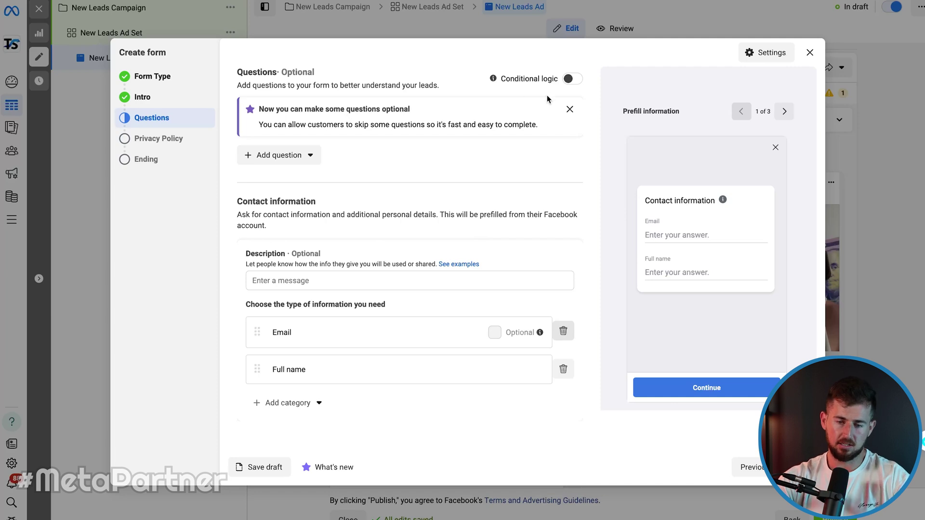
click(572, 80)
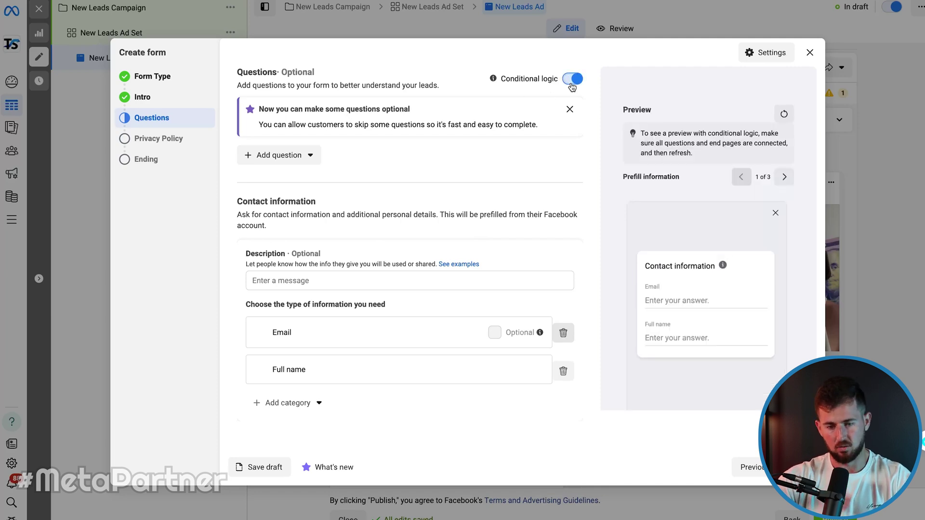
Step: Add the multiple-choice question "Are you an ecom store owner?" with "Yes" as its first answer
click(304, 154)
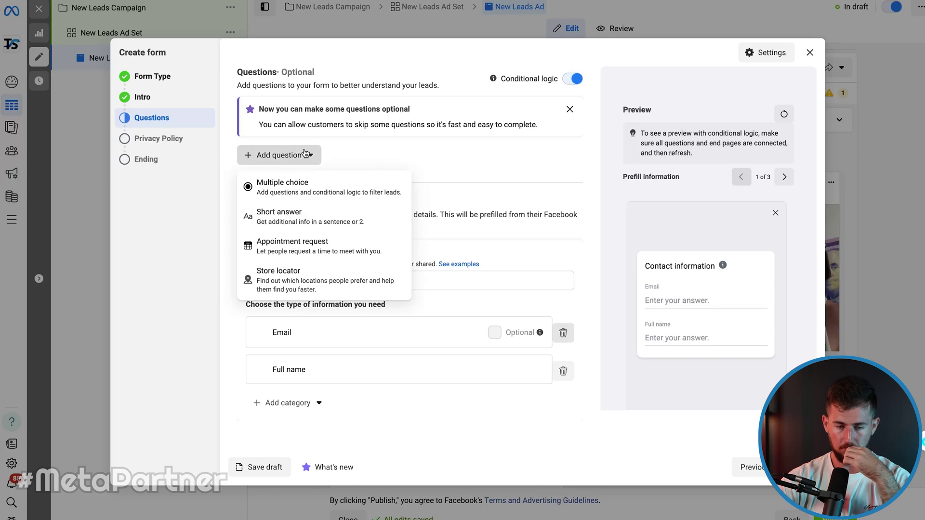
click(278, 188)
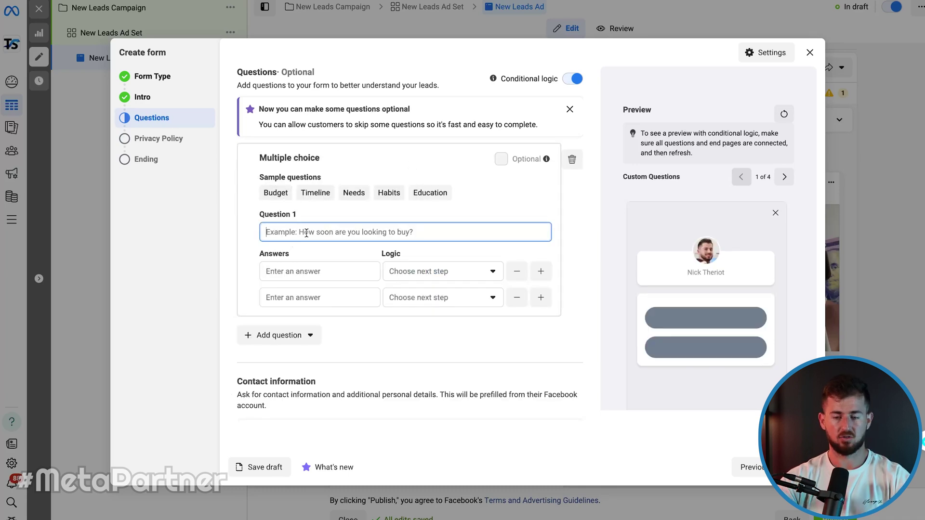
text(Are yu)
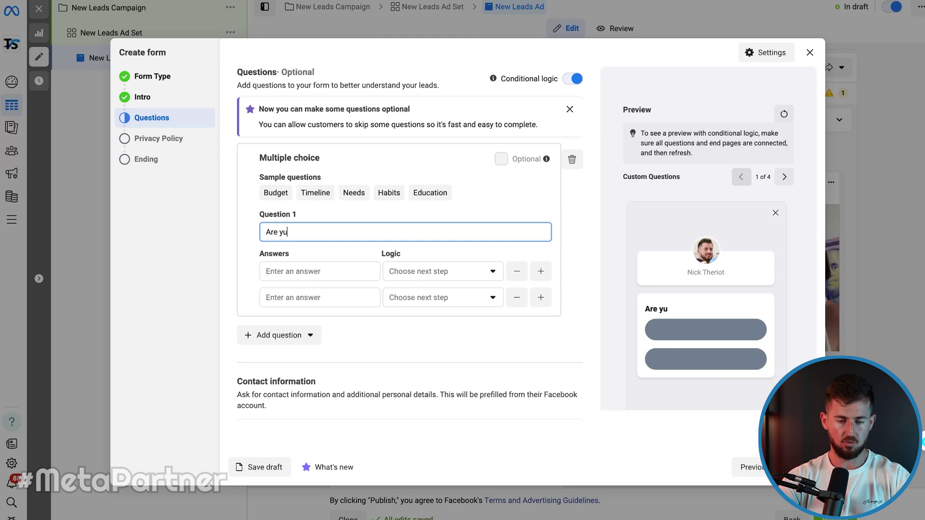
key(BackSpace)
text(ou an ecom s)
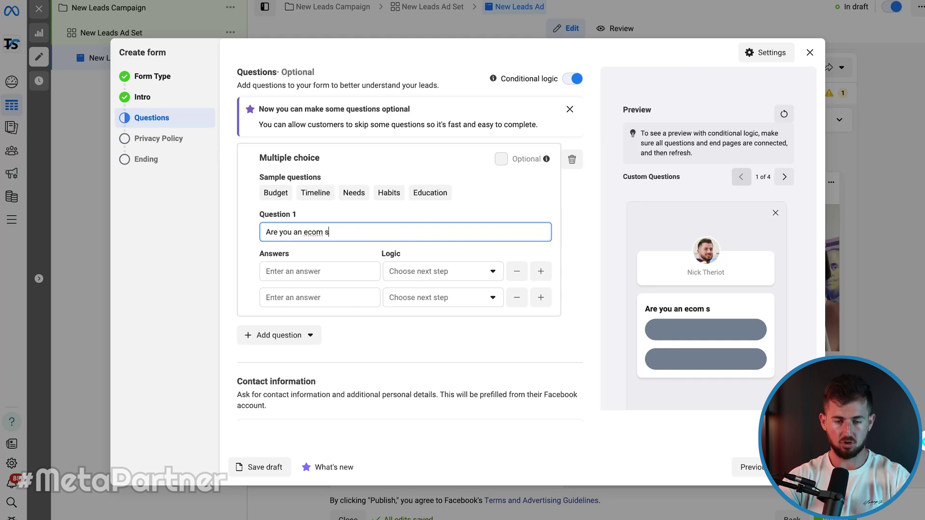
text(tore owne)
key(BackSpace)
key(BackSpace)
text(wner)
click(297, 271)
text(Yes)
click(424, 279)
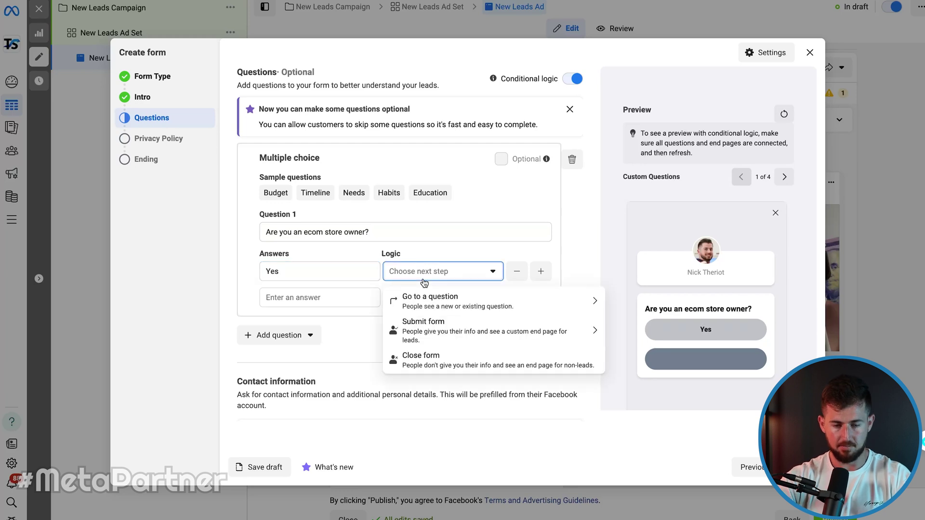
click(431, 303)
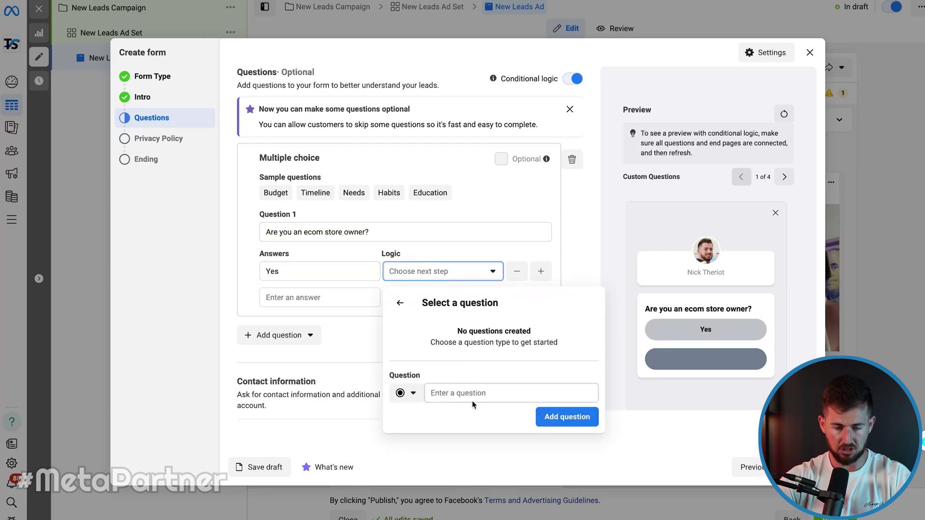
click(400, 303)
click(425, 278)
Step: Enter "No" as the first question's second answer and set its logic to Close form
click(270, 297)
text(No)
click(465, 299)
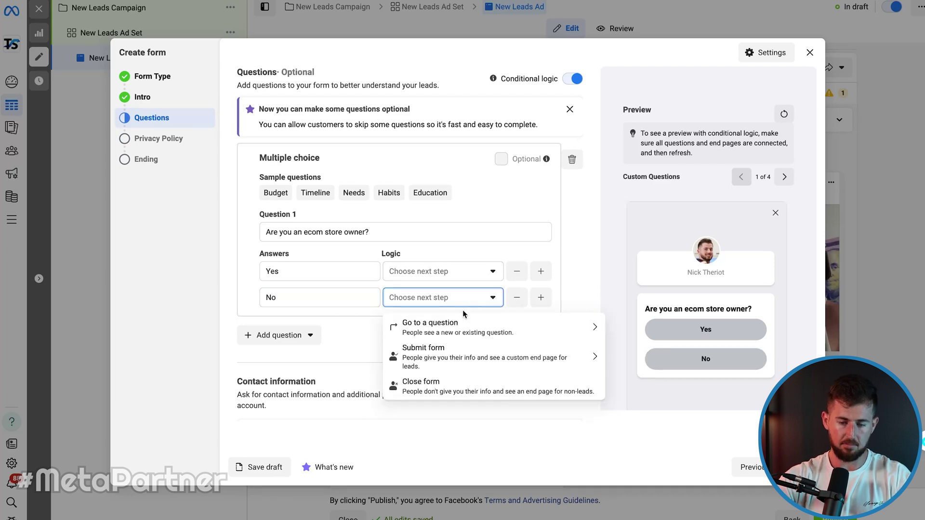
click(514, 389)
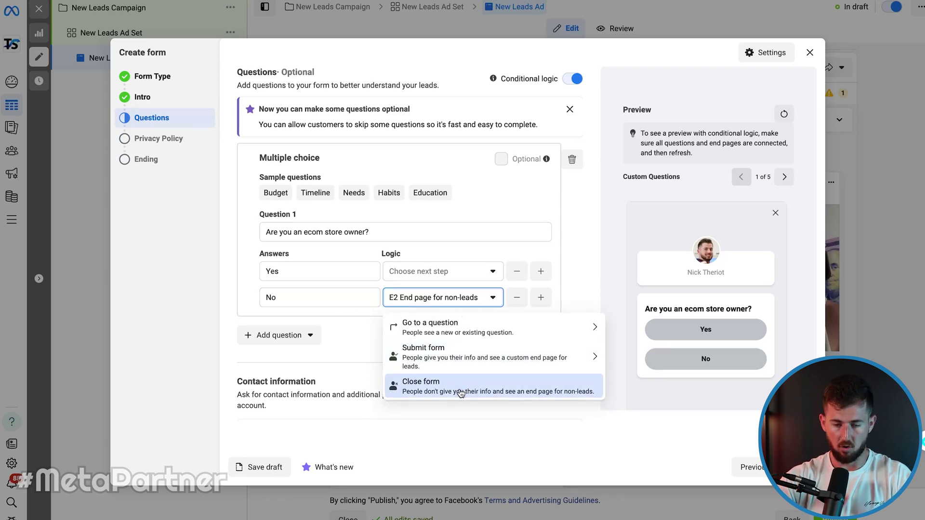
click(582, 283)
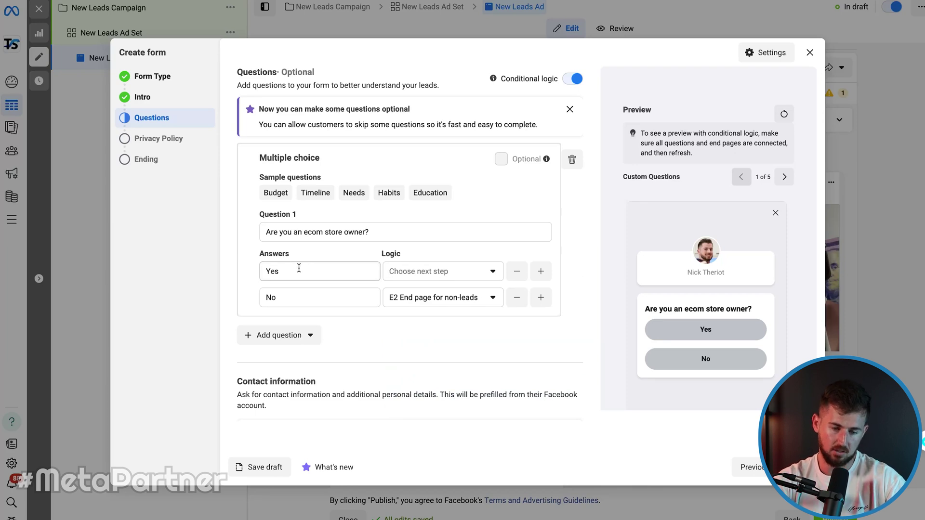
click(476, 279)
click(457, 258)
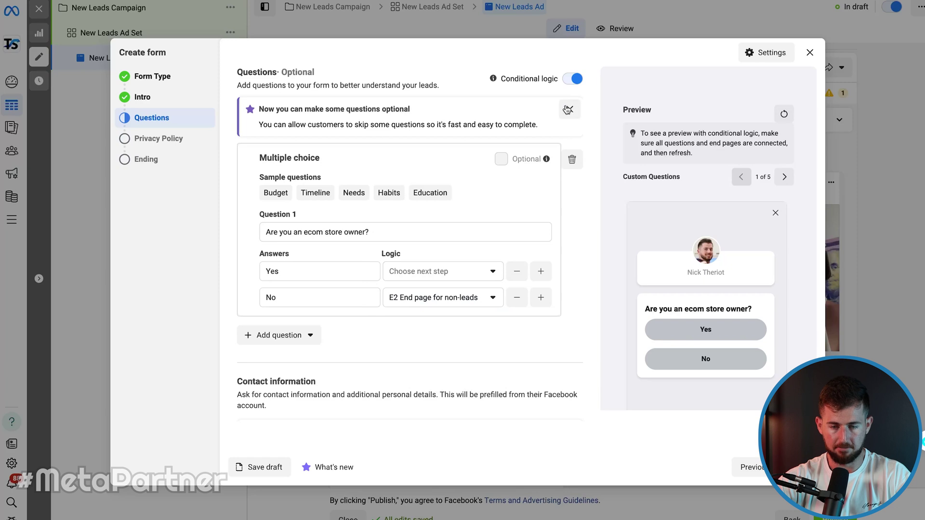
click(288, 336)
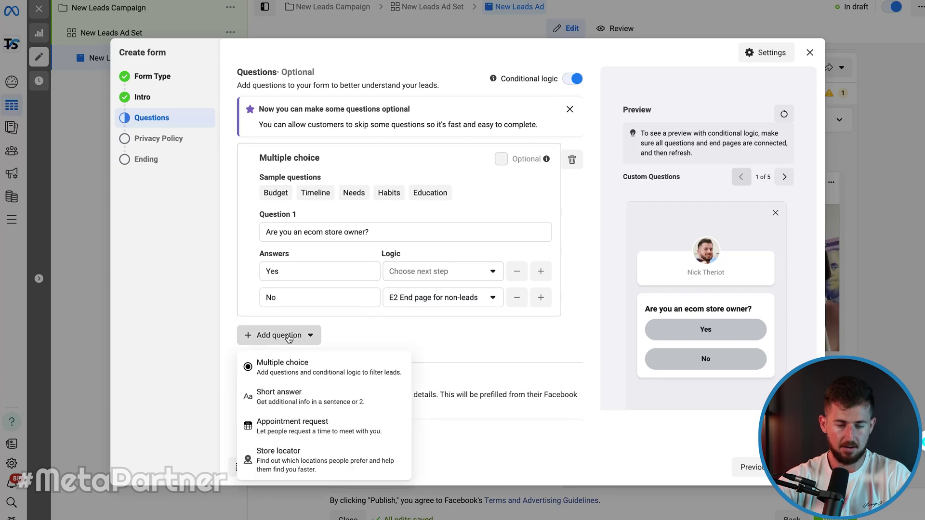
click(393, 338)
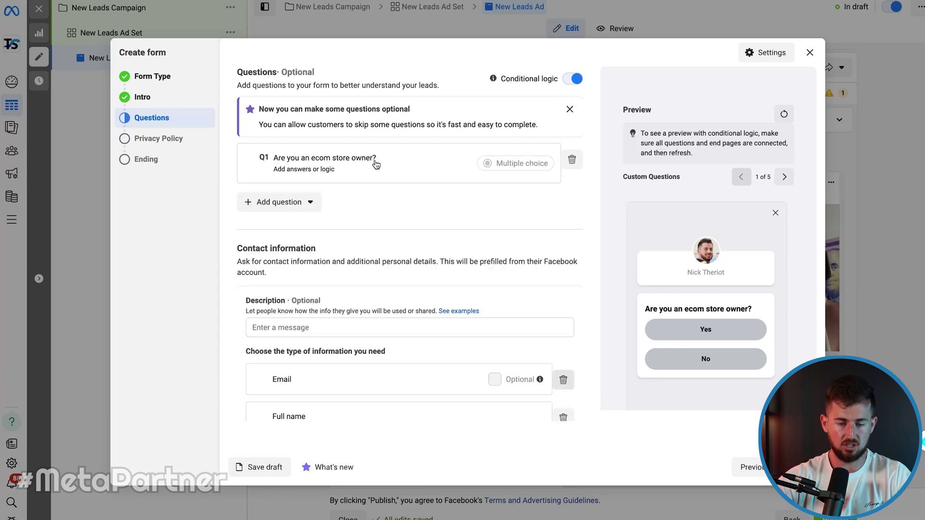
click(360, 175)
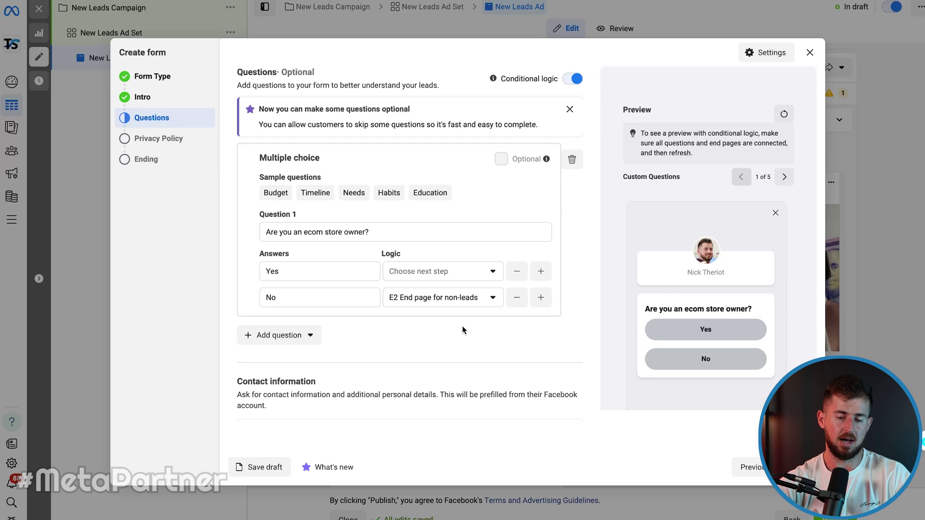
Step: Add a second multiple-choice question reading "Are you doing atleast $30,000 a month in revenue?"
click(290, 340)
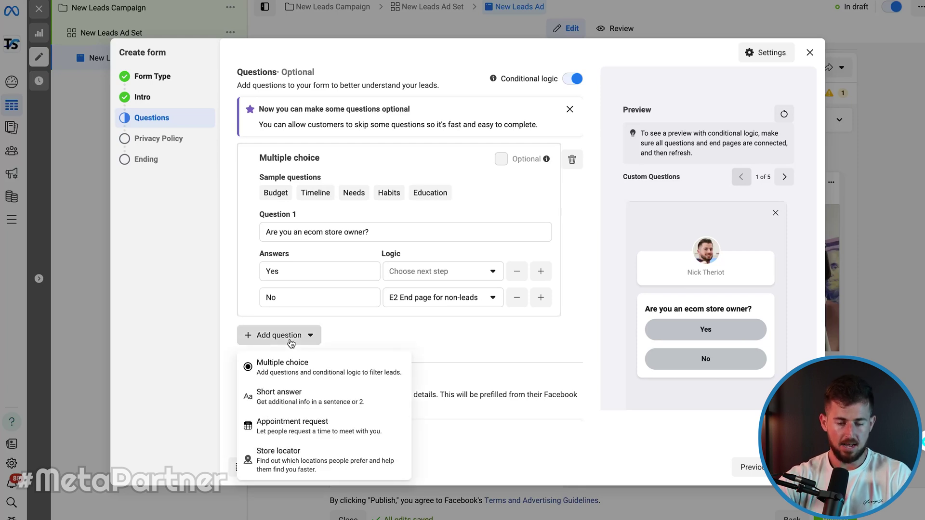
click(306, 372)
click(330, 319)
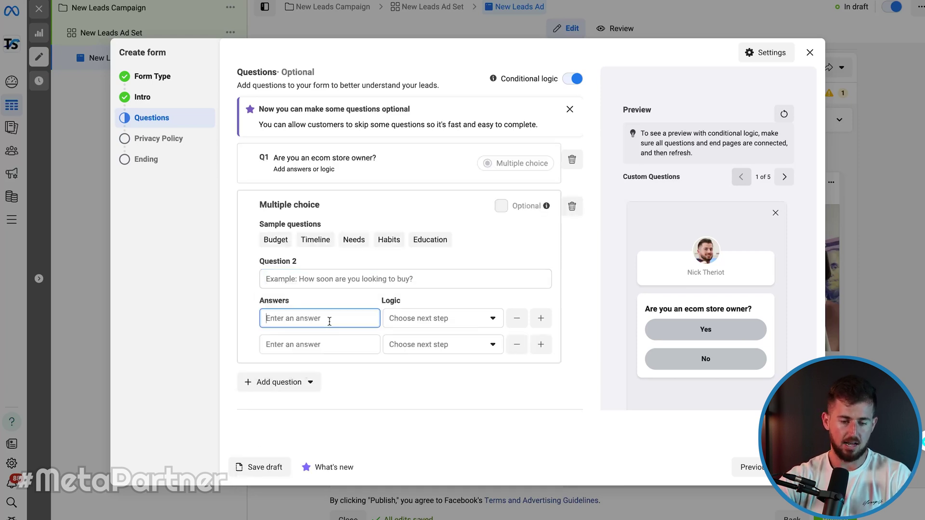
click(319, 285)
text(How)
key(BackSpace)
key(BackSpace)
key(BackSpace)
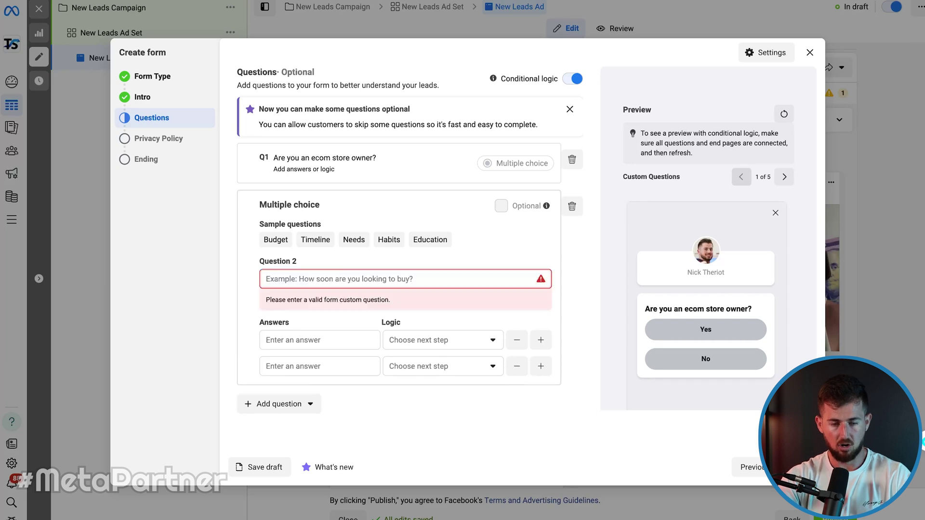
text(Are you doing at)
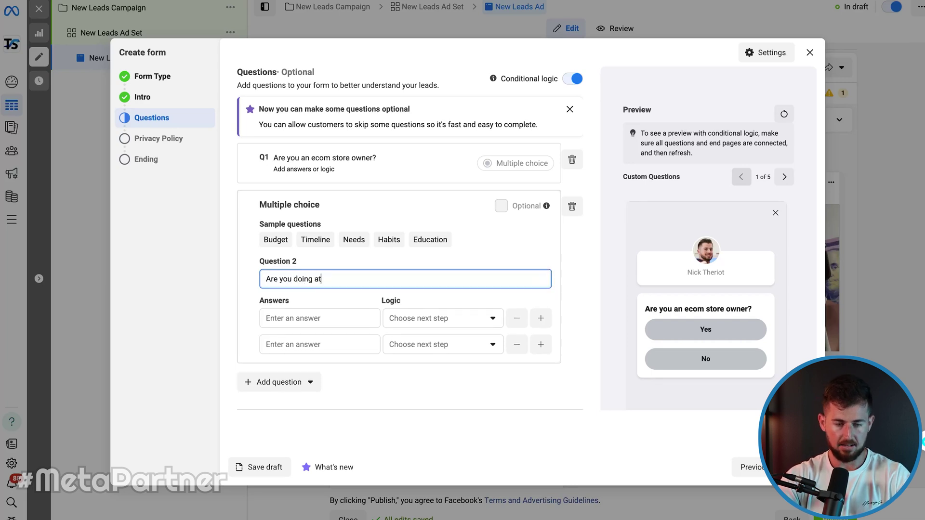
text(least $30,000 a mo)
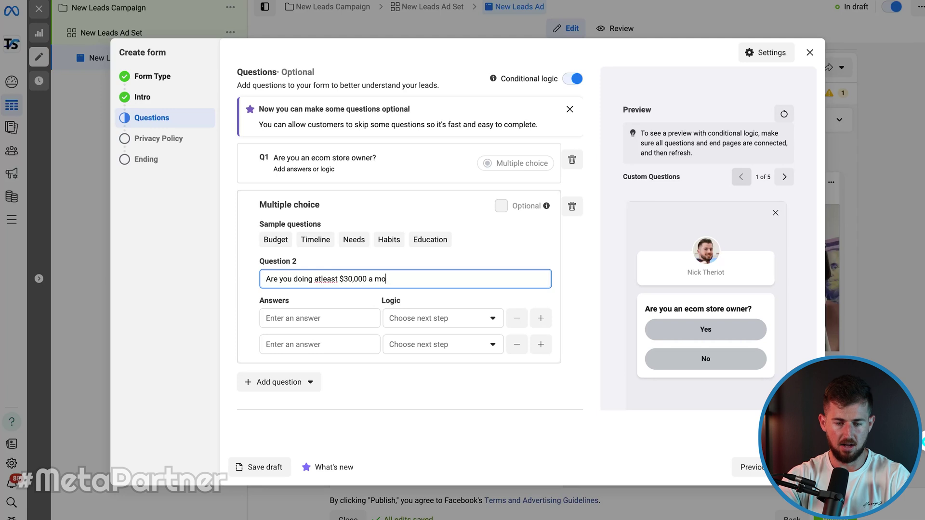
text(nth in revenue?)
Step: Give the revenue question the answer "Yes" and have it submit the form with the E1 End page for leads
key(Tab)
text(Yes)
click(446, 316)
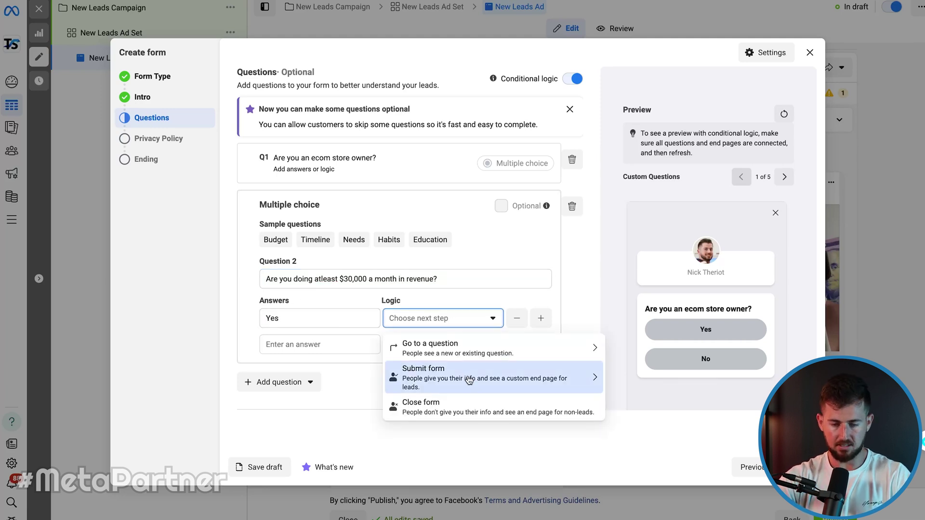
click(468, 380)
click(454, 389)
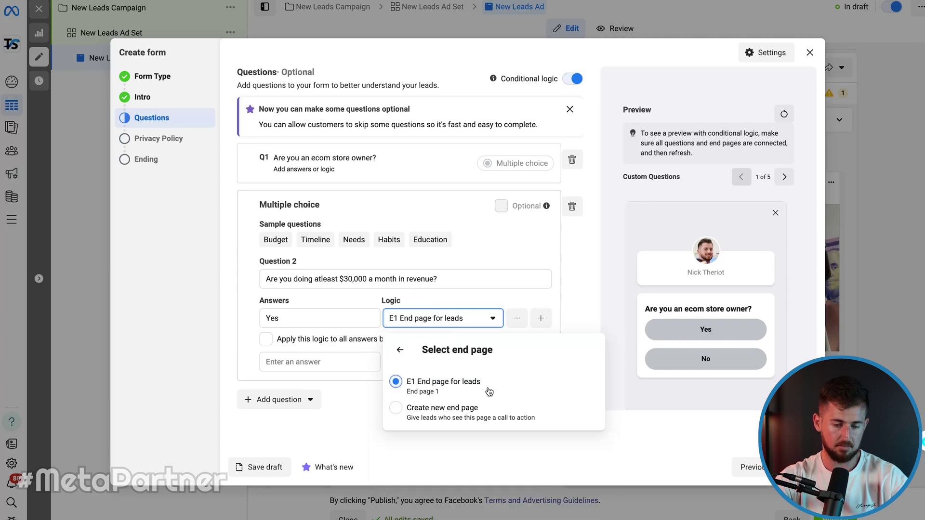
Step: Give the revenue question a second answer "No" and set its logic to Close form
click(362, 362)
text(No)
click(458, 369)
click(464, 448)
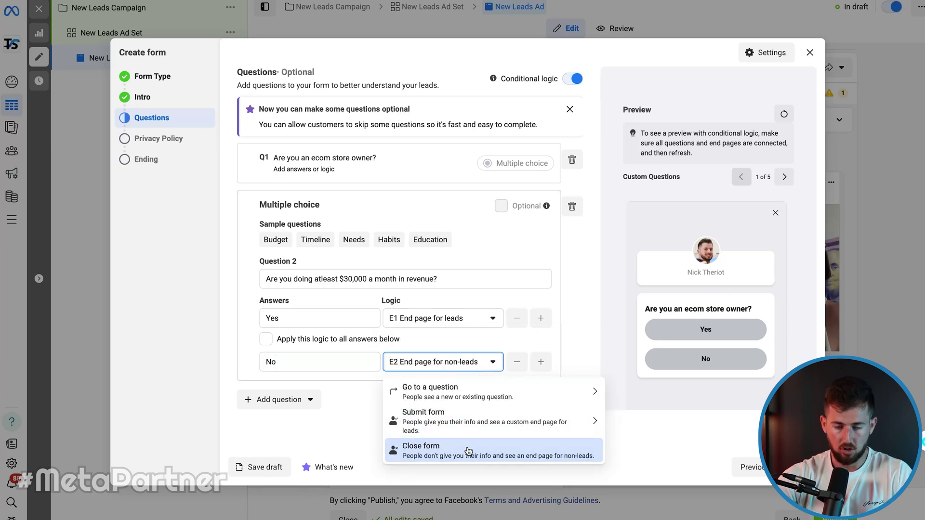
Step: Set the ecom store owner question's "Yes" answer to go to the existing revenue question, Q2
click(377, 166)
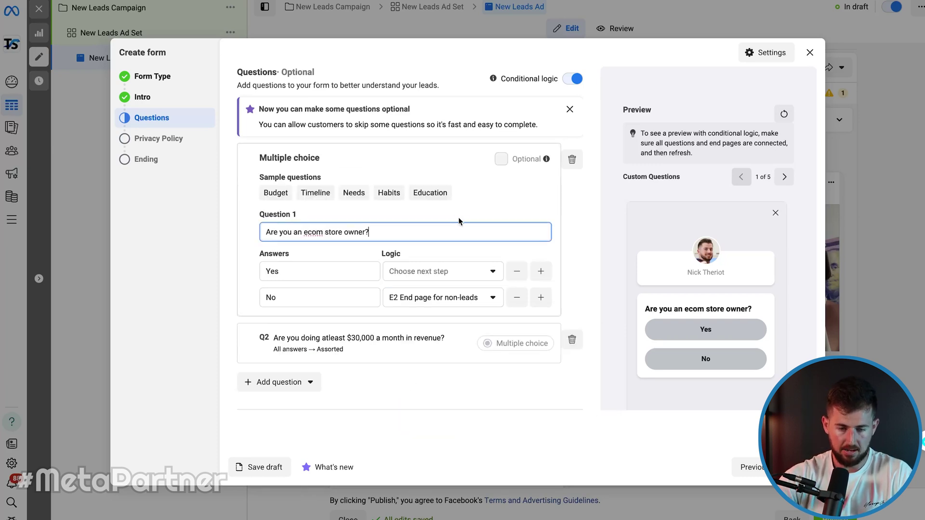
click(420, 270)
click(485, 303)
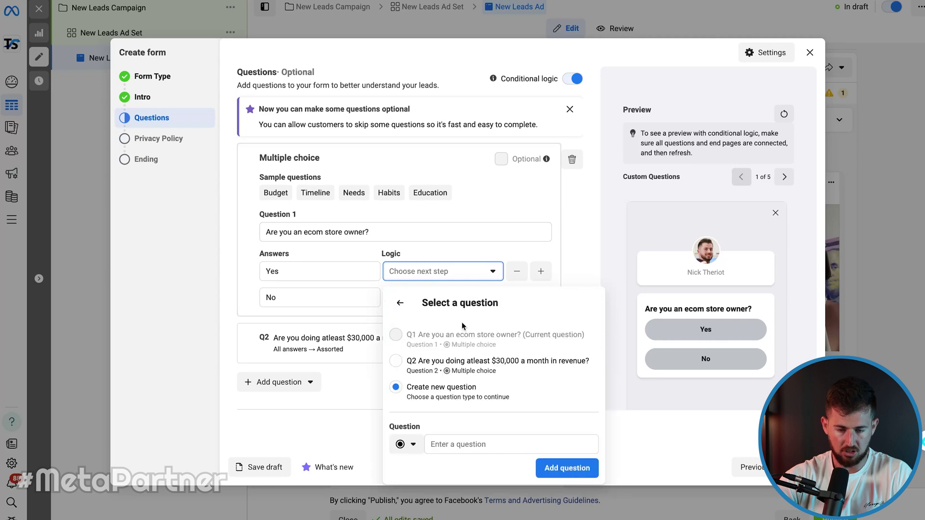
click(496, 359)
click(583, 237)
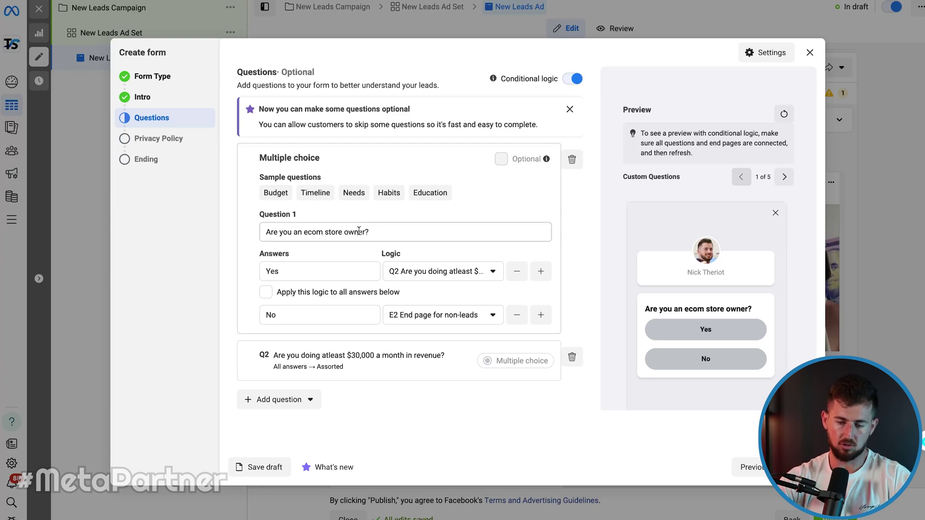
Step: Look over the form preview and open the revenue question to check its answers and logic
scroll(752, 308, down, 3)
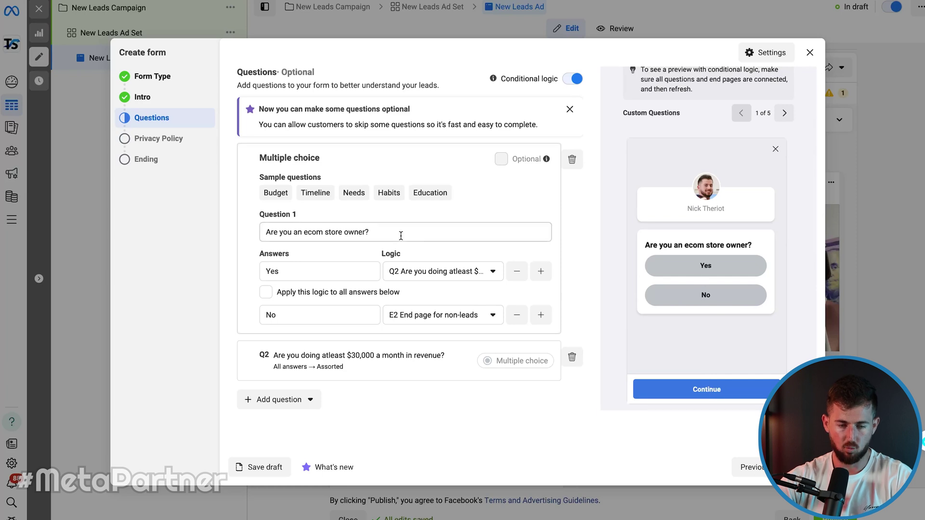
click(365, 357)
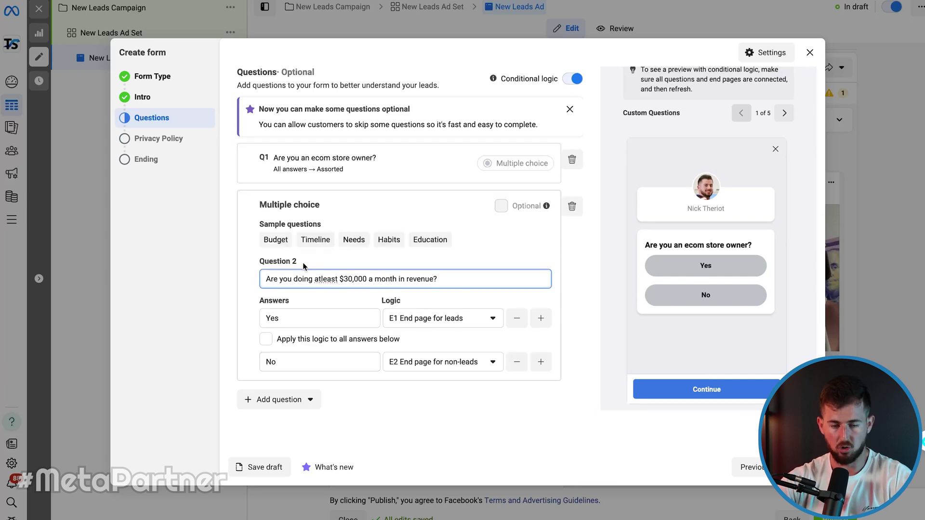
Step: Correct the revenue question's wording to "Are you doing at least $30,000 a month in revenue?"
scroll(403, 277, down, 2)
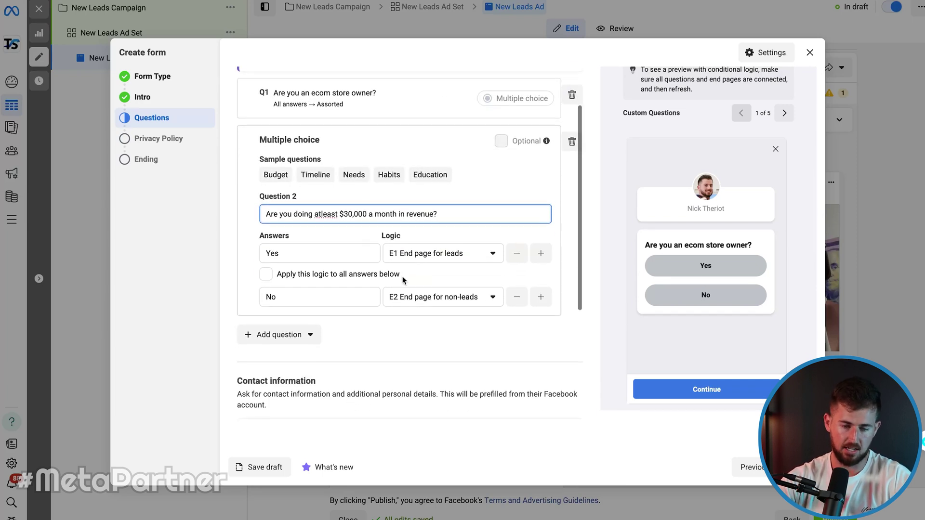
click(319, 214)
click(524, 197)
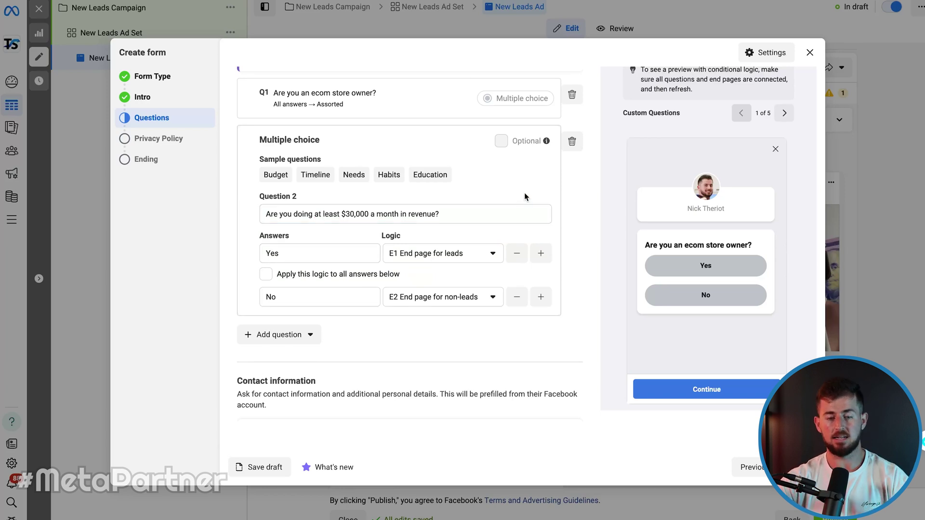
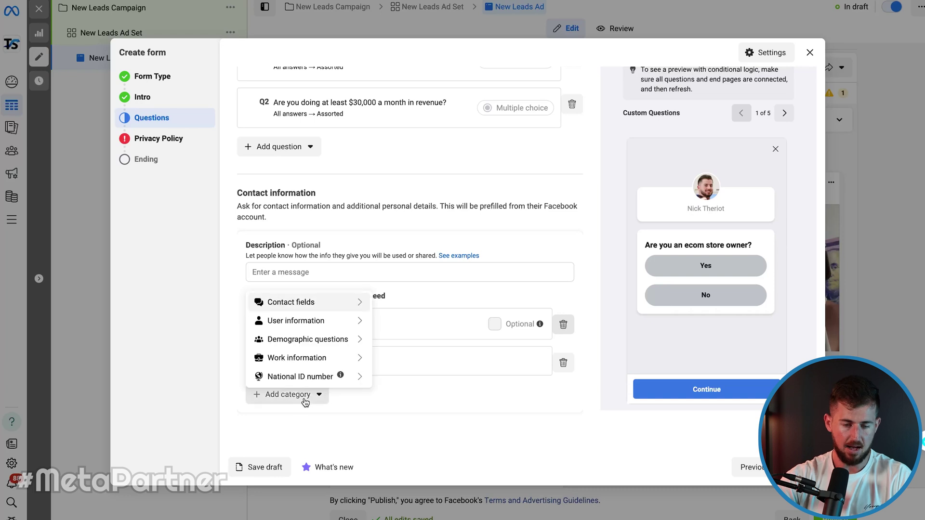
Step: Add a phone number field to the form's contact information alongside email and full name
click(409, 321)
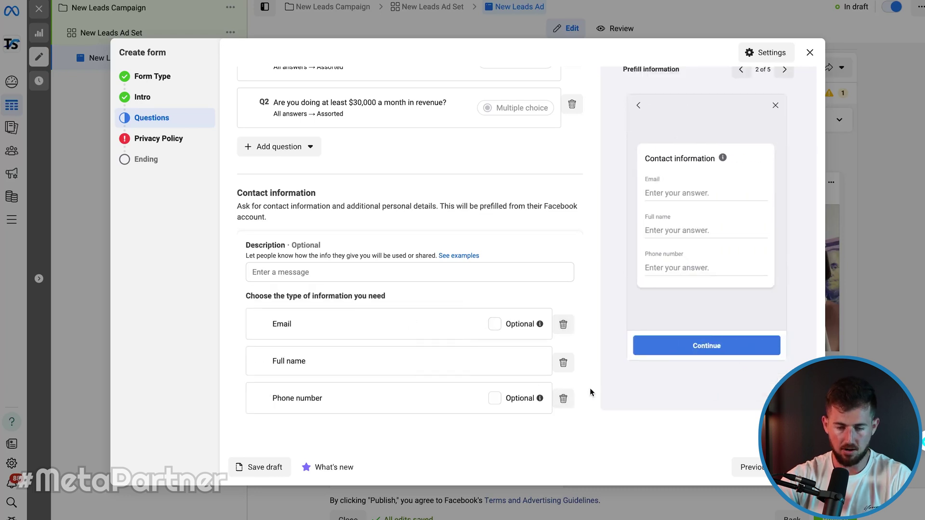
scroll(417, 371, down, 1)
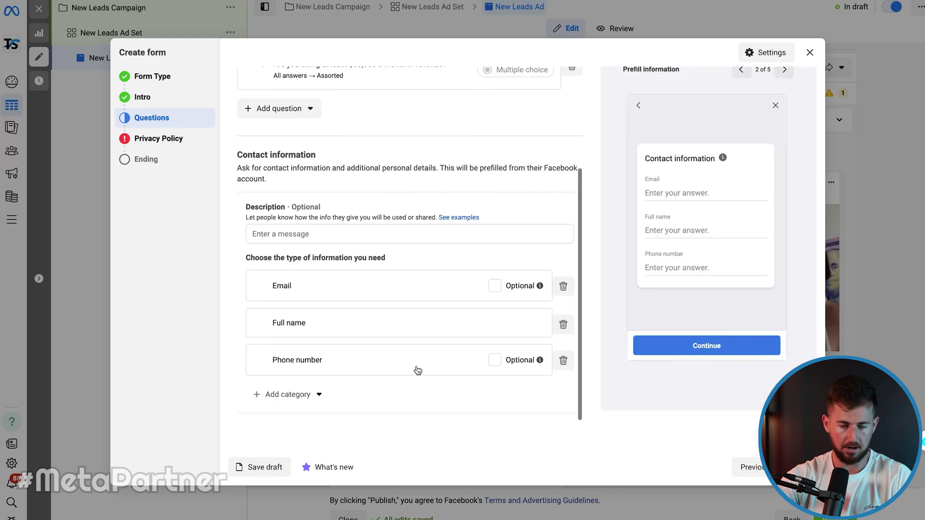
scroll(558, 339, down, 5)
Step: Set the form's privacy policy link to theriotsolutions.com/privacypolicy
click(326, 141)
text(otsolutions.)
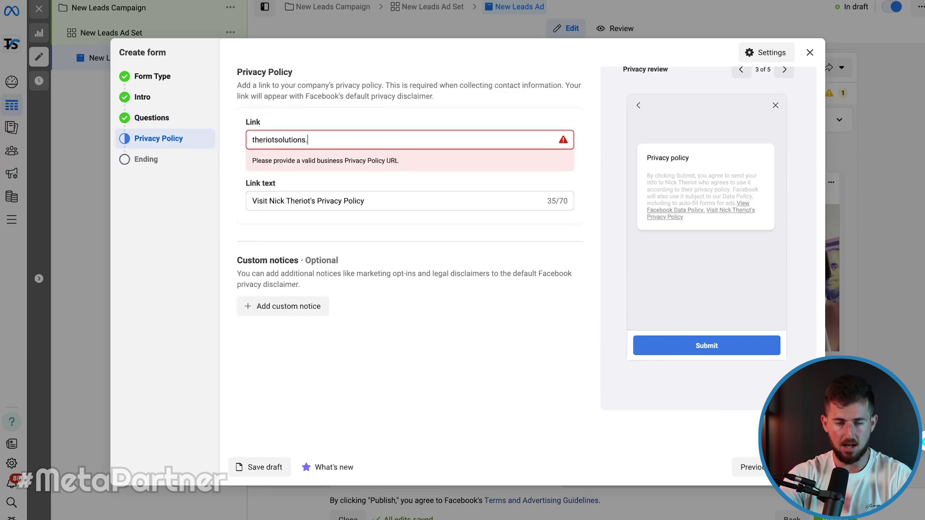
text(com/privacypolicy)
click(412, 388)
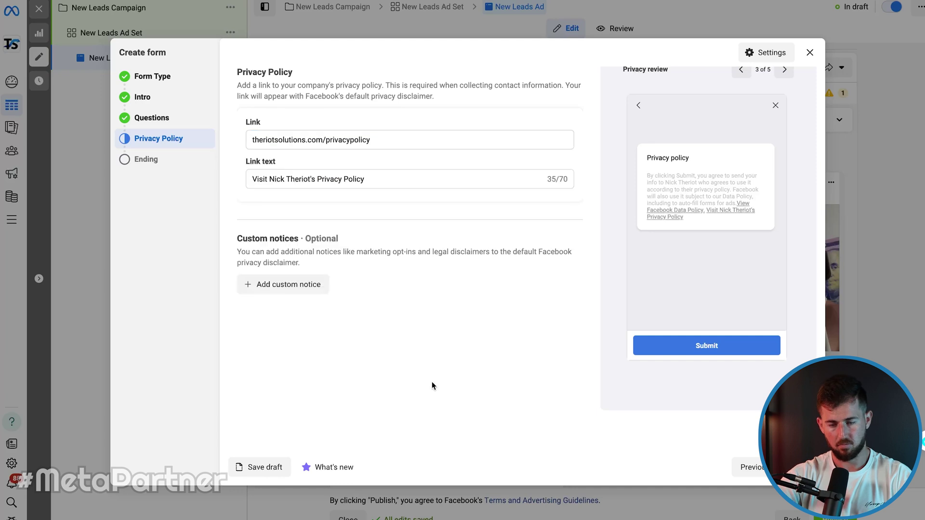
Step: Continue to the form's ending section and open the E1 End page for leads to review its text and additional action options
click(794, 467)
click(402, 128)
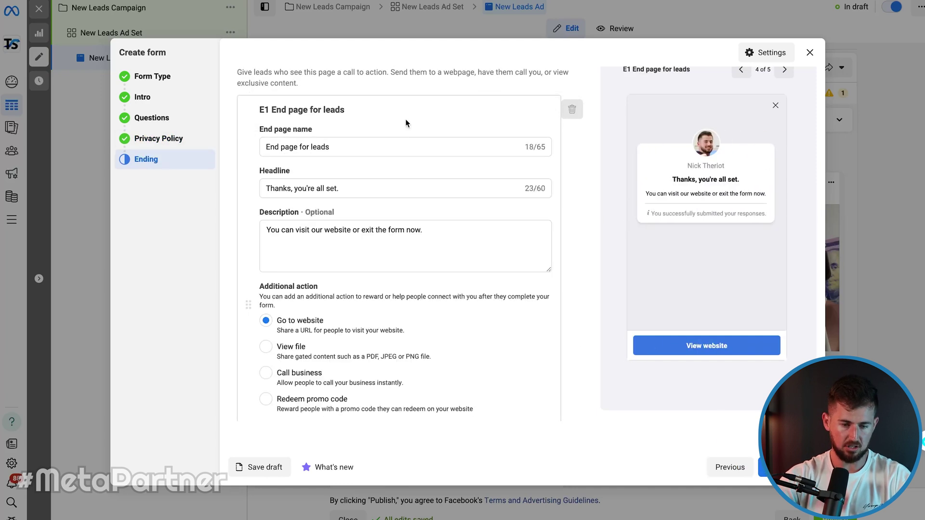
scroll(400, 313, down, 2)
scroll(400, 313, up, 2)
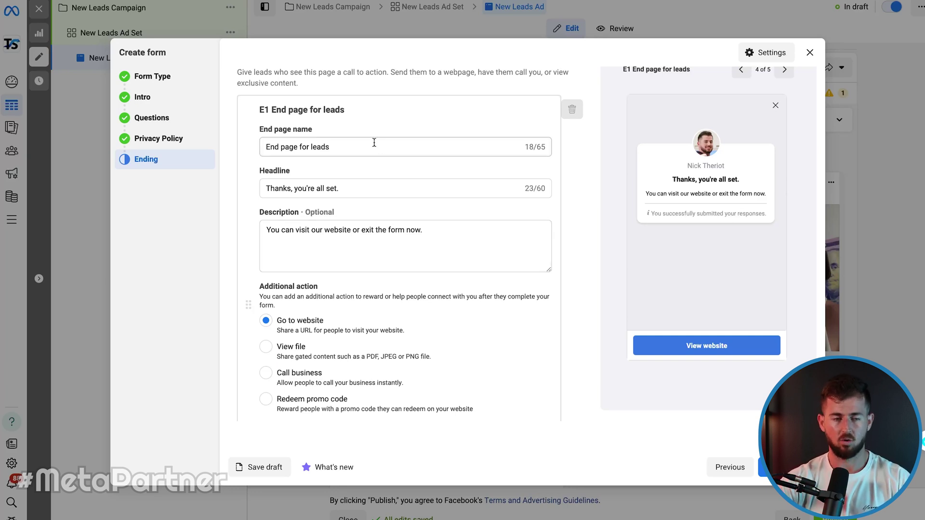
scroll(330, 244, down, 3)
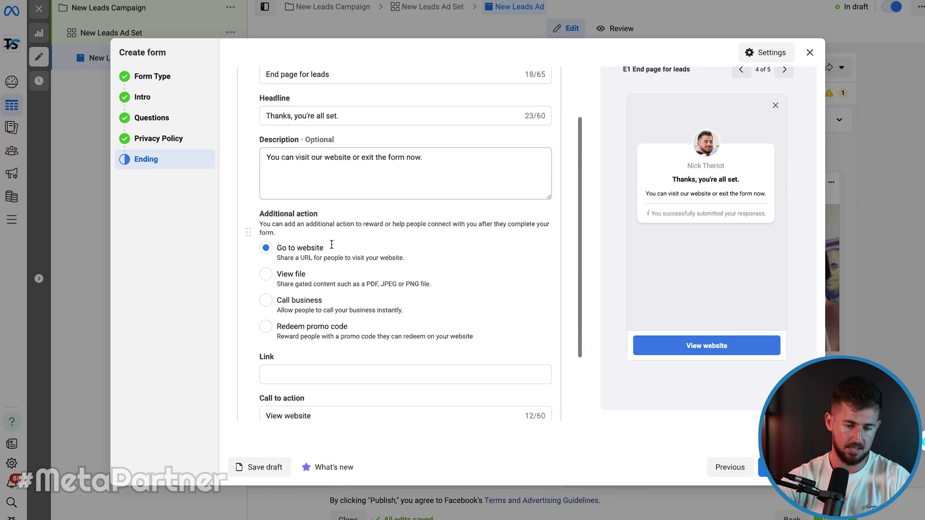
scroll(352, 258, up, 1)
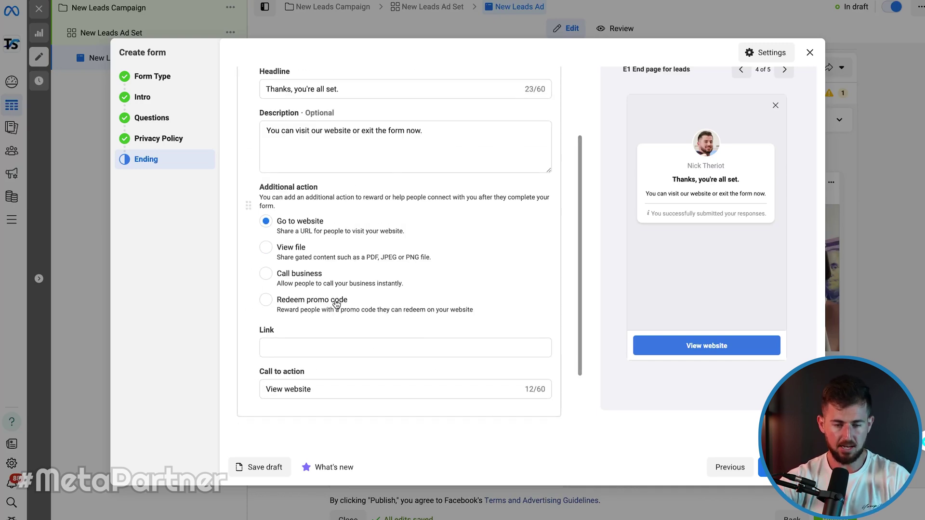
Step: Try the View file, Call business and Redeem promo code additional actions on the end page for leads
click(296, 259)
scroll(296, 259, down, 2)
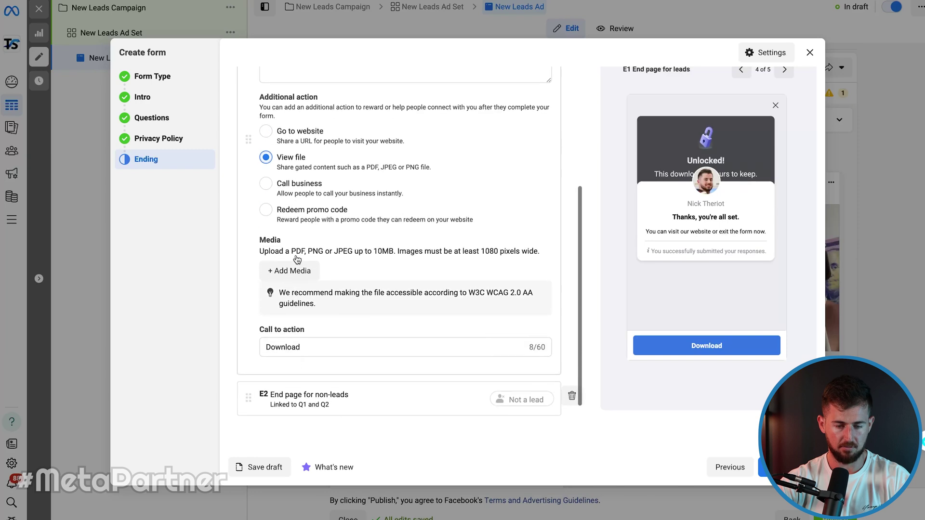
scroll(294, 240, up, 1)
click(300, 243)
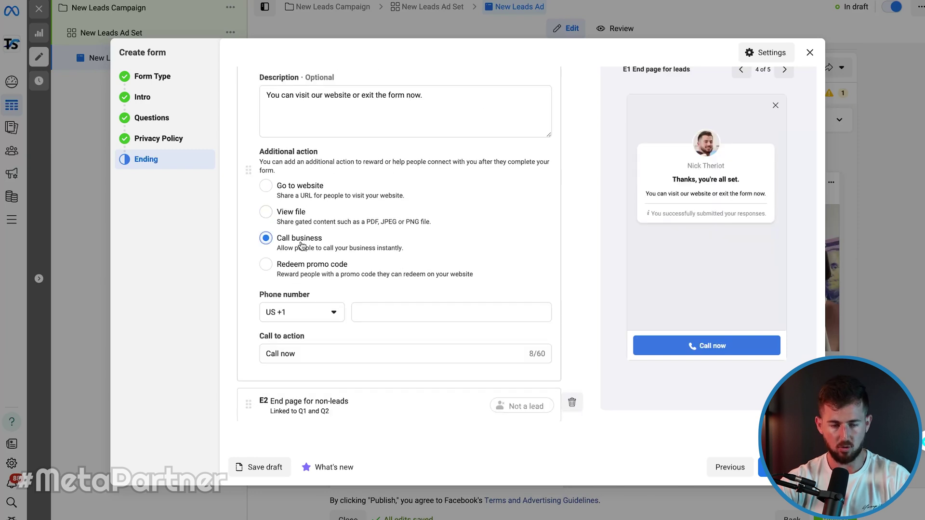
scroll(316, 310, down, 1)
click(298, 242)
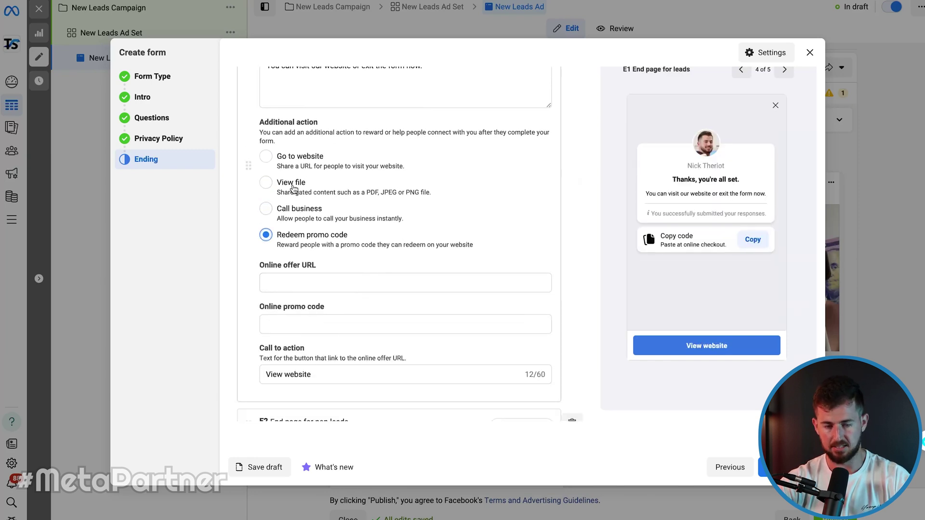
Step: Set the leads end page's additional action to Go to website with the link theriotsolutions.com
click(306, 167)
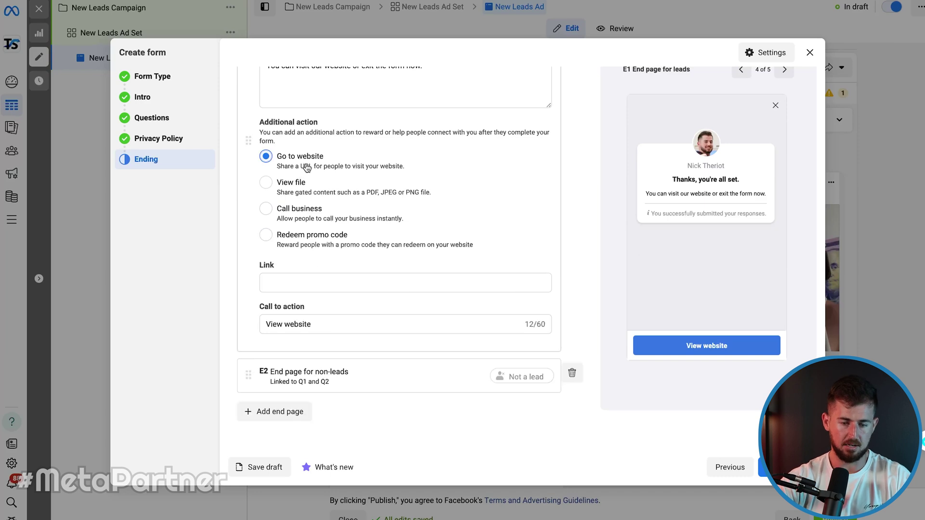
click(297, 281)
text(therio)
text(taca)
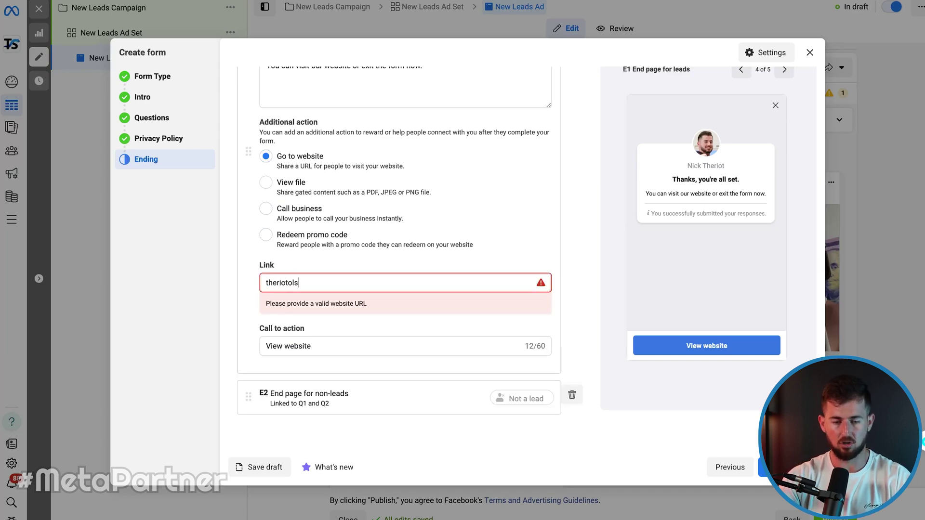
key(BackSpace)
key(BackSpace)
key(BackSpace)
text(solutions.com)
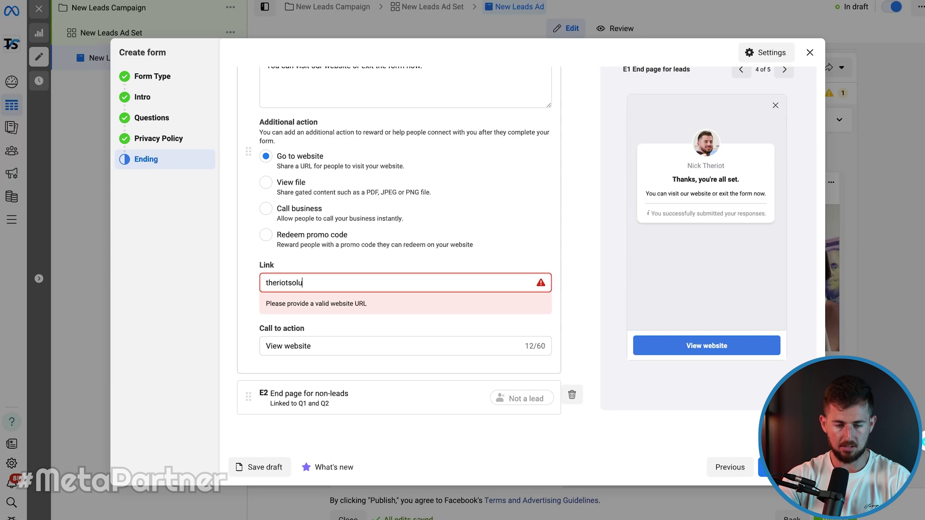
Step: Open the E2 End page for non-leads and set its link to theriotsolutions.com
click(362, 377)
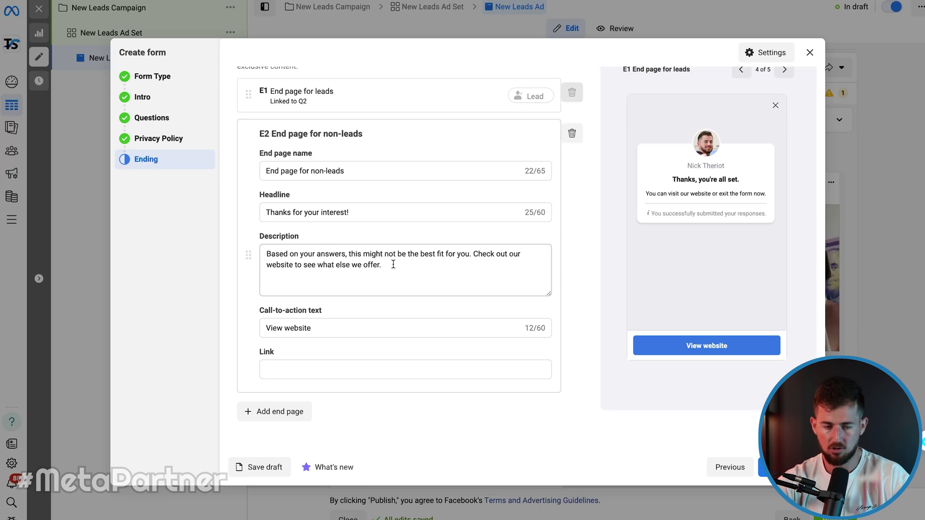
click(333, 369)
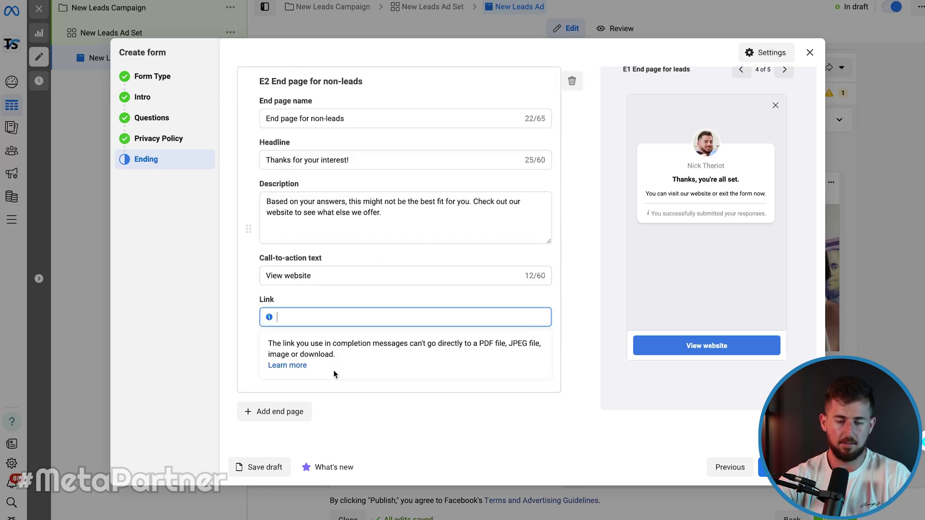
text(theriotsolutions.com)
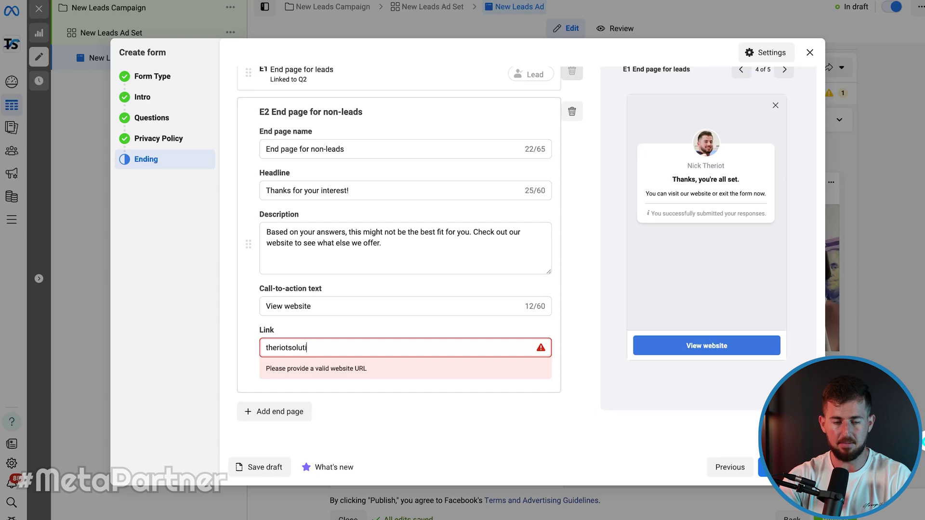
click(356, 305)
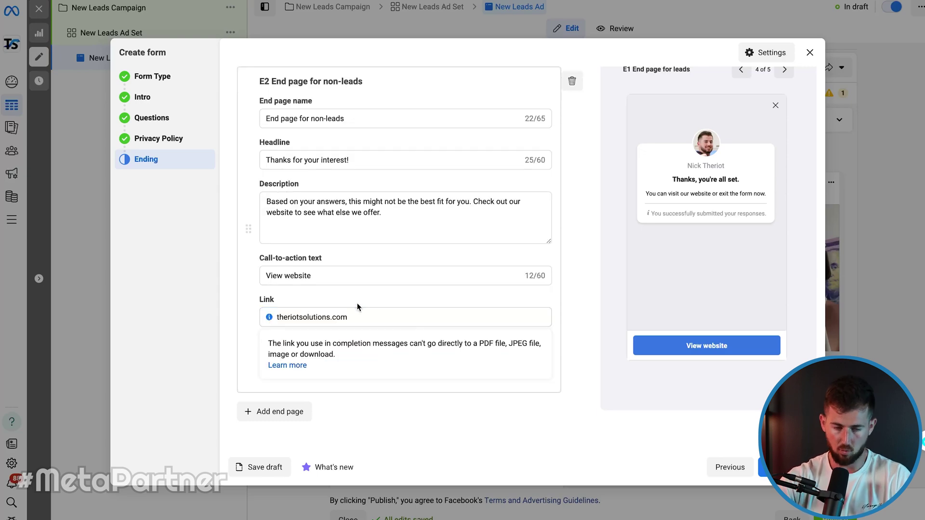
scroll(362, 300, up, 2)
scroll(361, 299, down, 2)
scroll(361, 299, up, 1)
scroll(362, 299, down, 1)
scroll(361, 299, up, 1)
scroll(361, 299, down, 1)
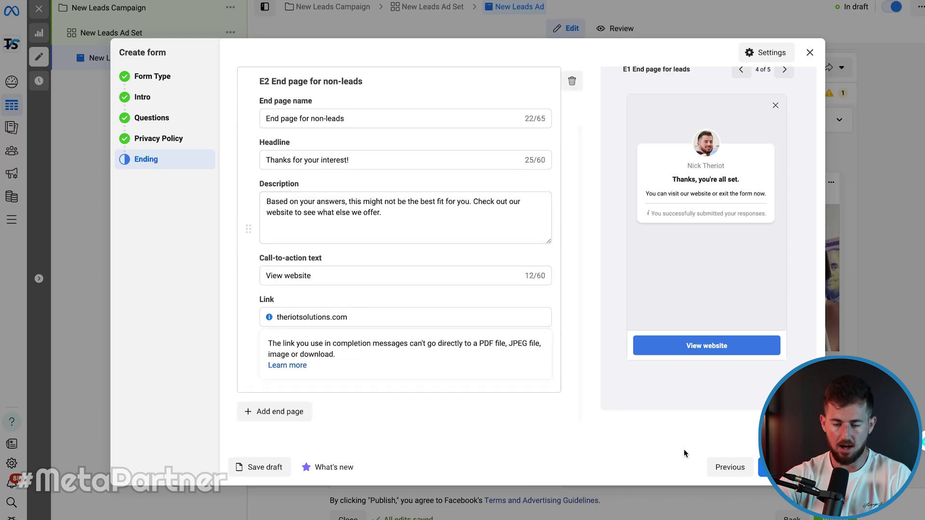
scroll(746, 341, up, 2)
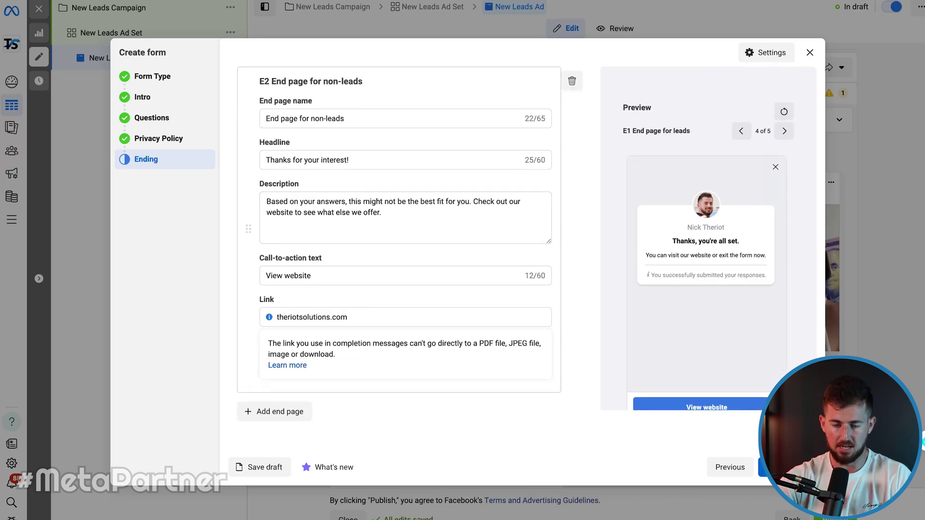